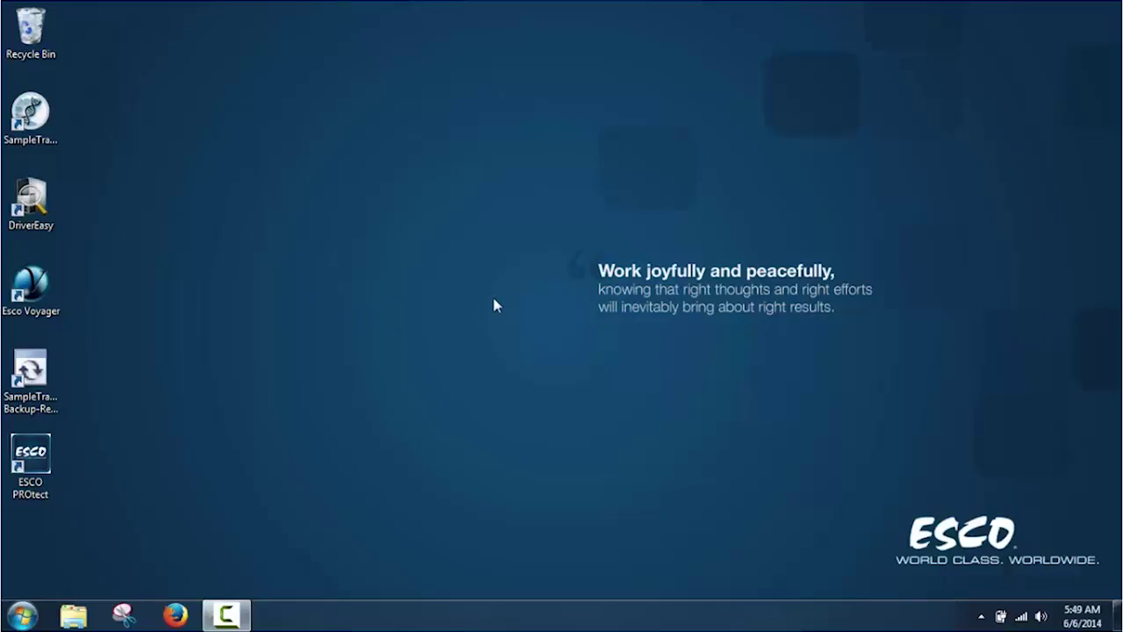
# Start ESCO PROtect from its desktop shortcut
pyautogui.click(38, 465)
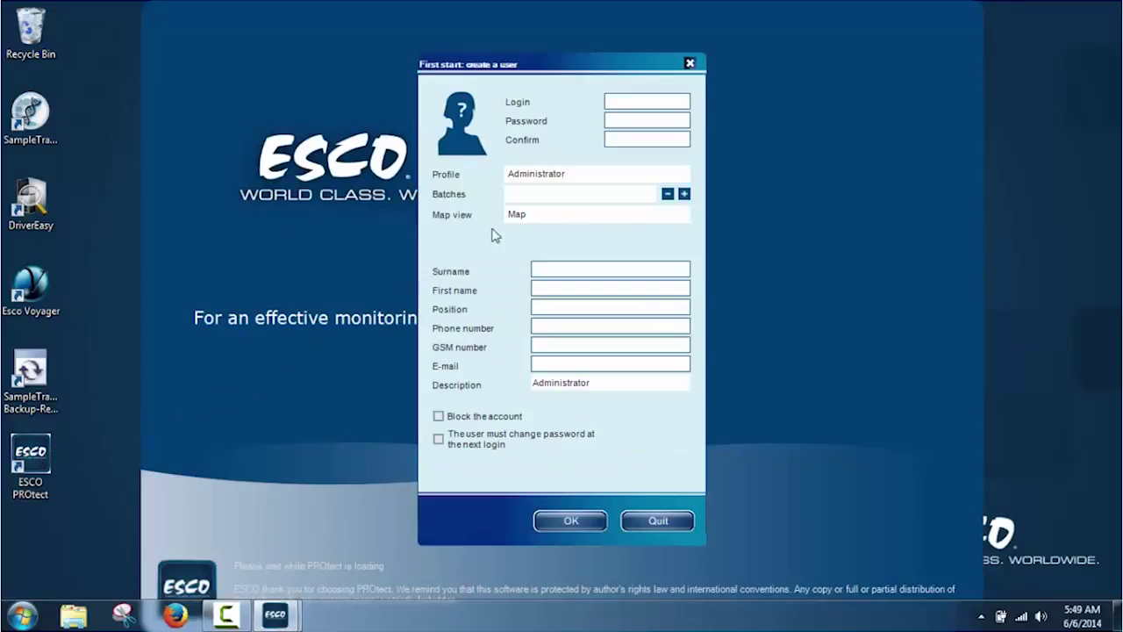
# Enter 'admin' as the login name for the first administrator account
pyautogui.click(628, 102)
pyautogui.write('admin')
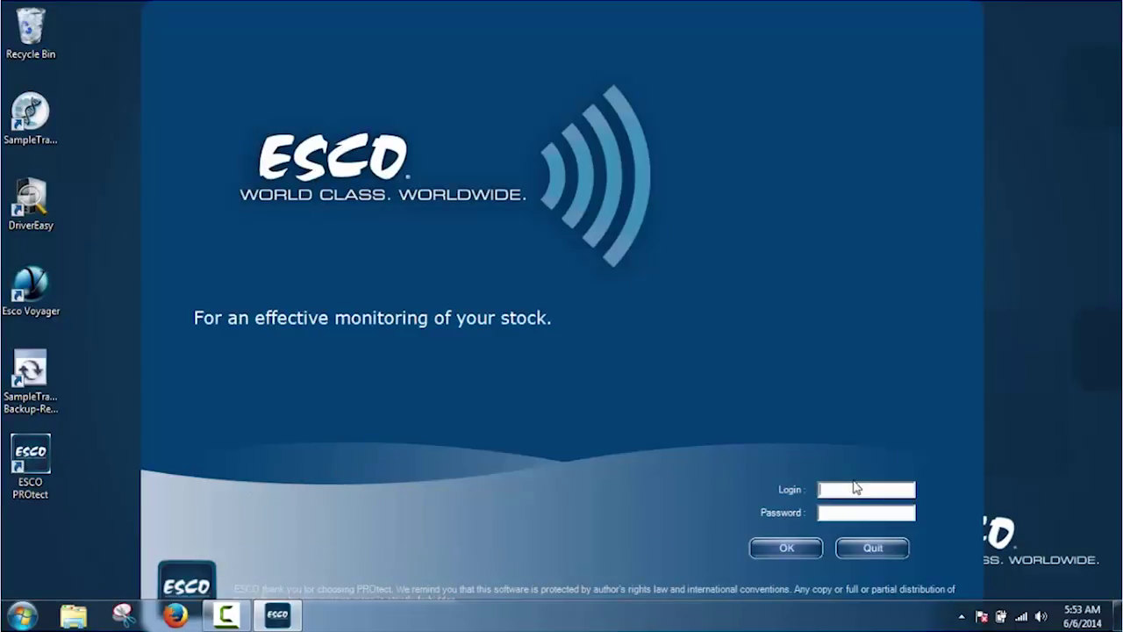
# Log in as 'admin' with the account password
pyautogui.write('admin')
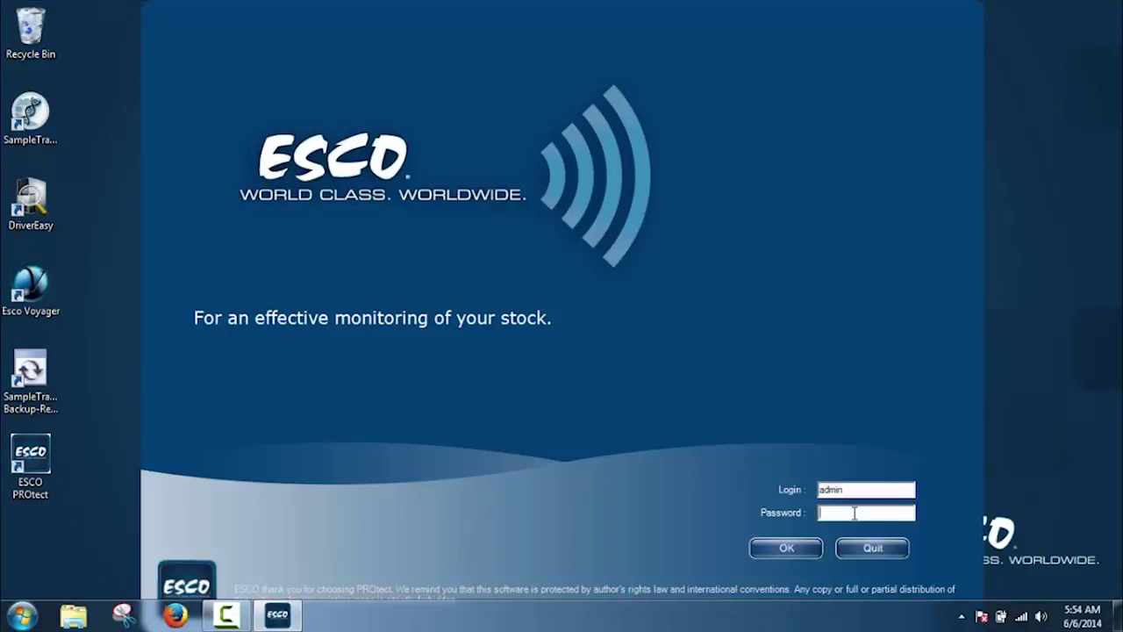
pyautogui.click(854, 514)
pyautogui.write('admin')
pyautogui.click(788, 548)
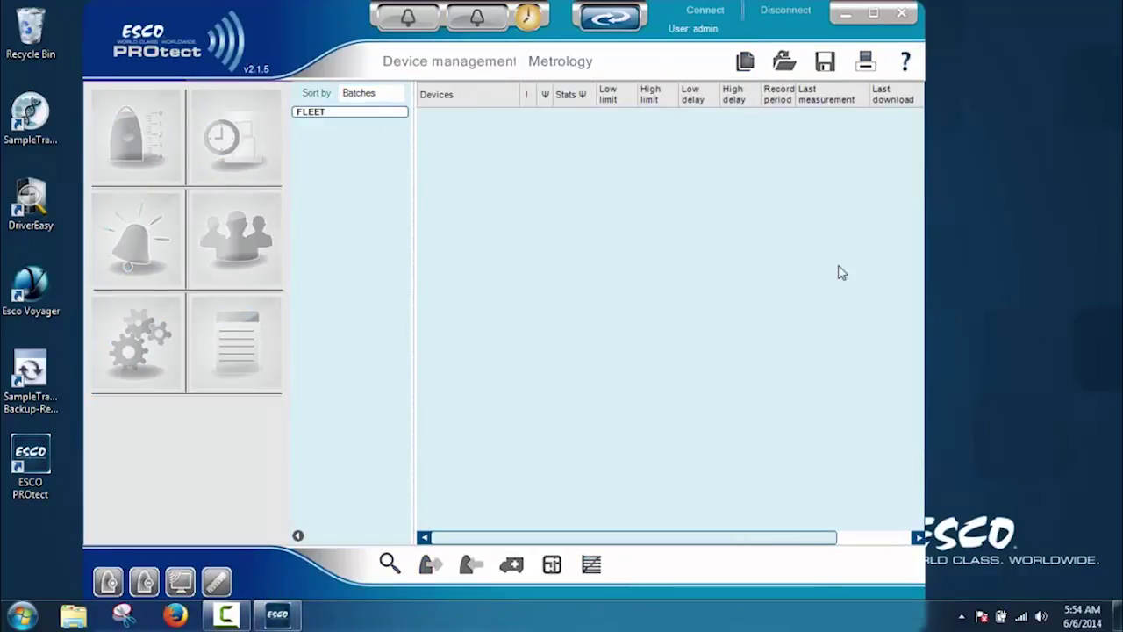
# Maximize the main window, dismiss the licence warning, and keep device sorting by Batches
pyautogui.click(874, 15)
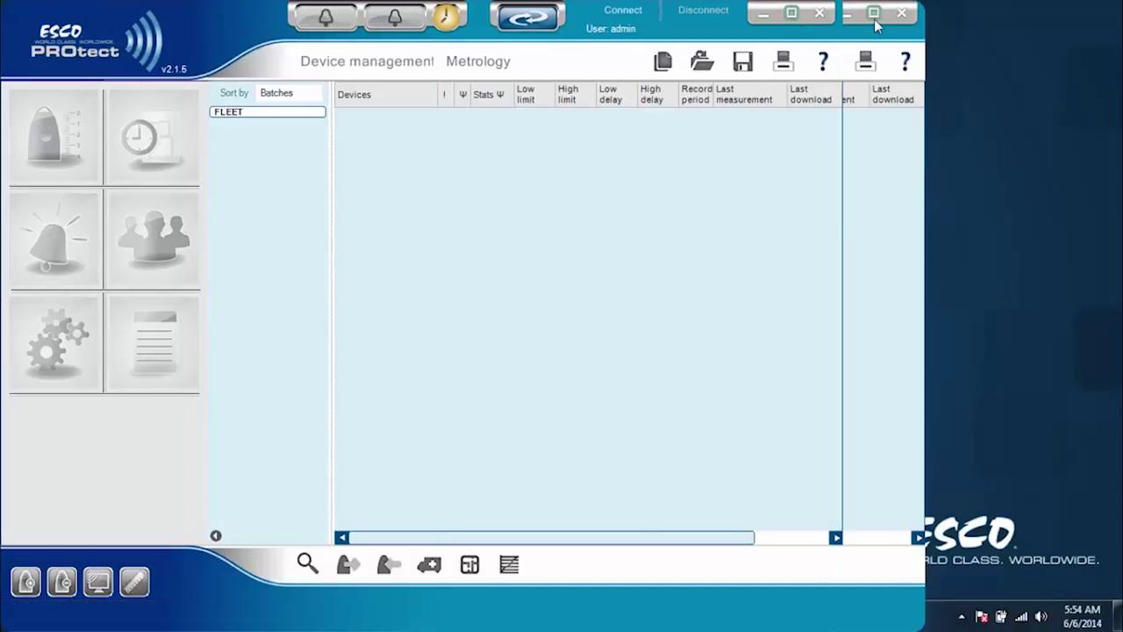
pyautogui.click(447, 31)
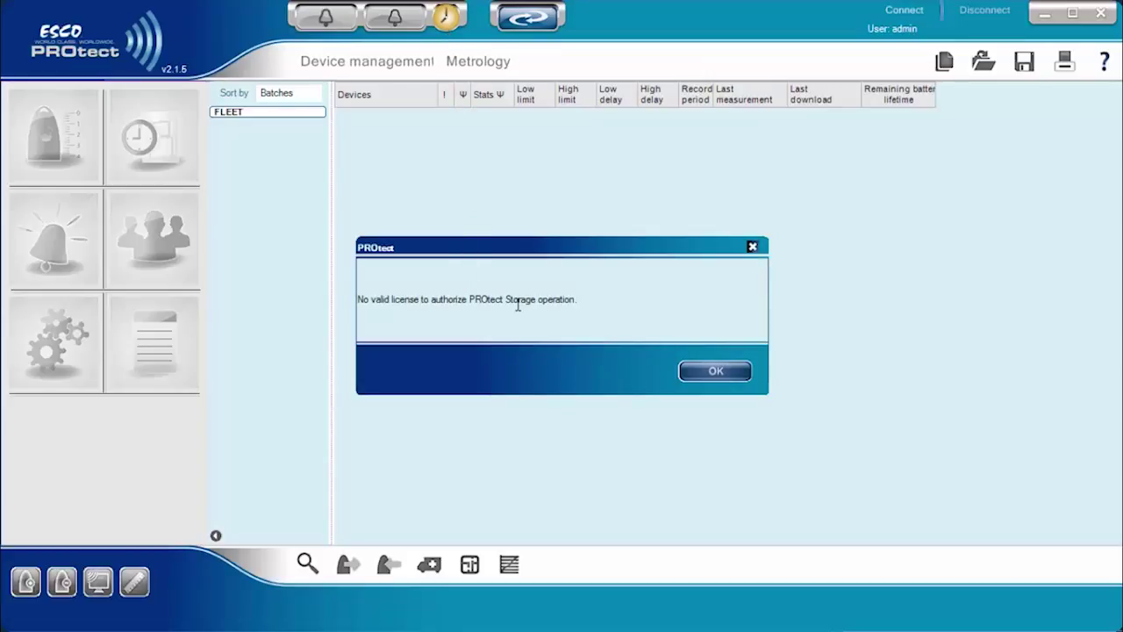
pyautogui.click(692, 373)
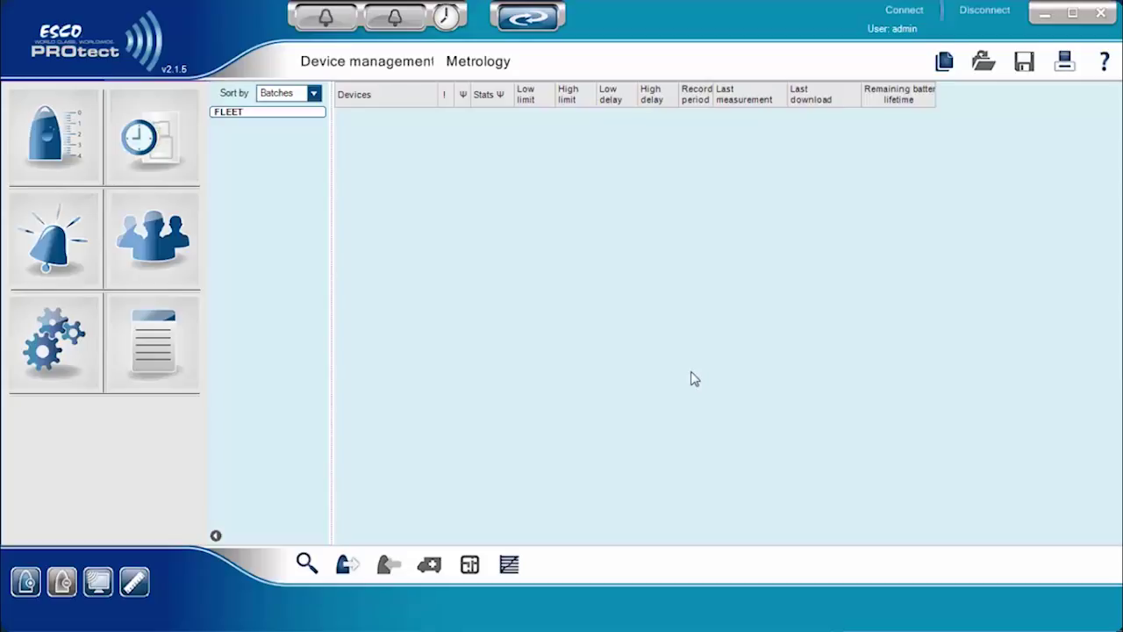
pyautogui.click(313, 93)
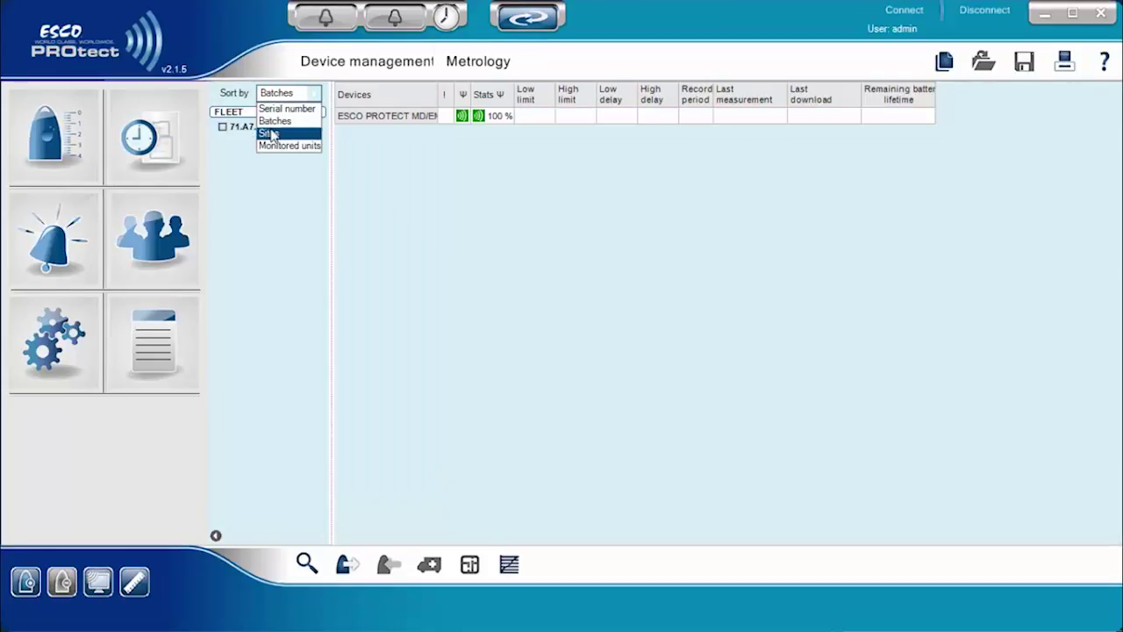
pyautogui.click(247, 219)
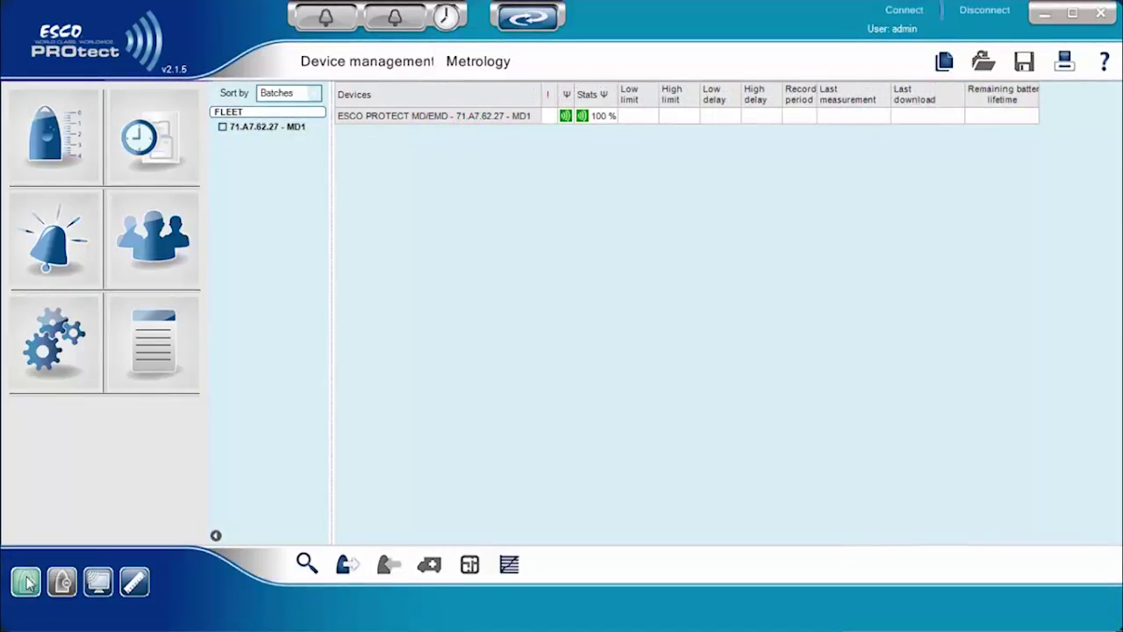
# Add an ESCO PROTECT UN-1 device with serial number 'a7621' to the fleet
pyautogui.click(25, 581)
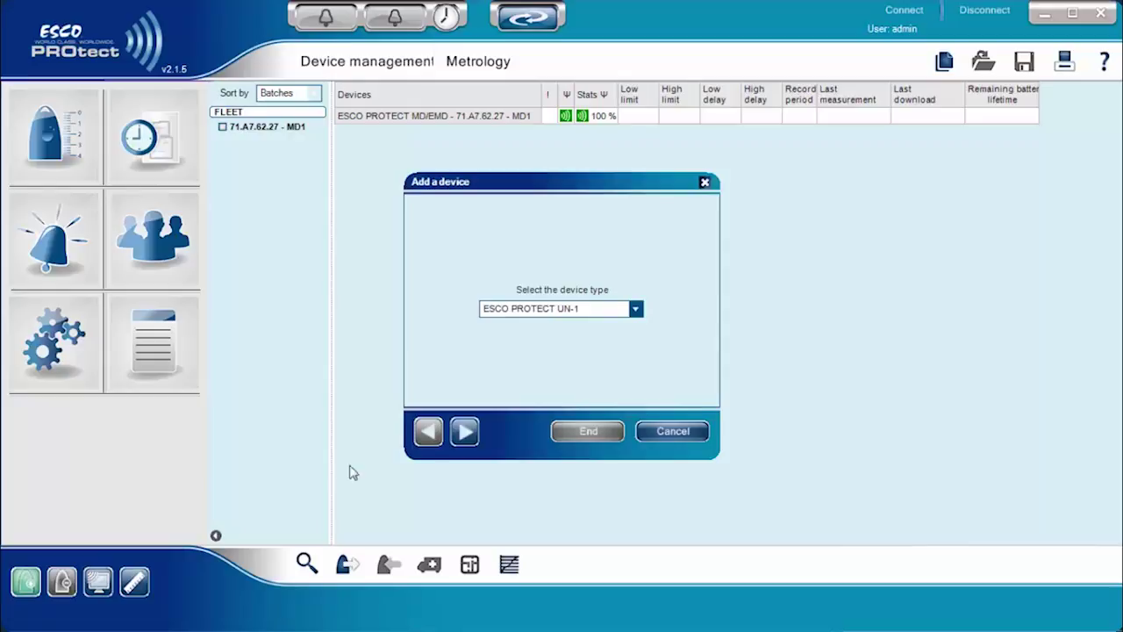
pyautogui.click(639, 317)
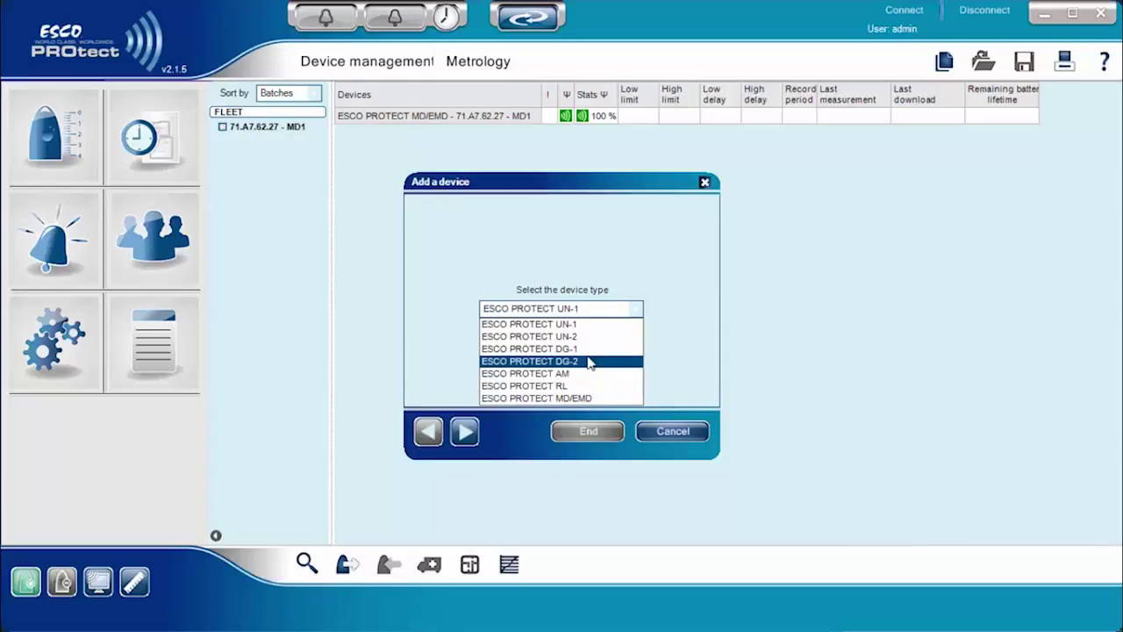
pyautogui.click(570, 326)
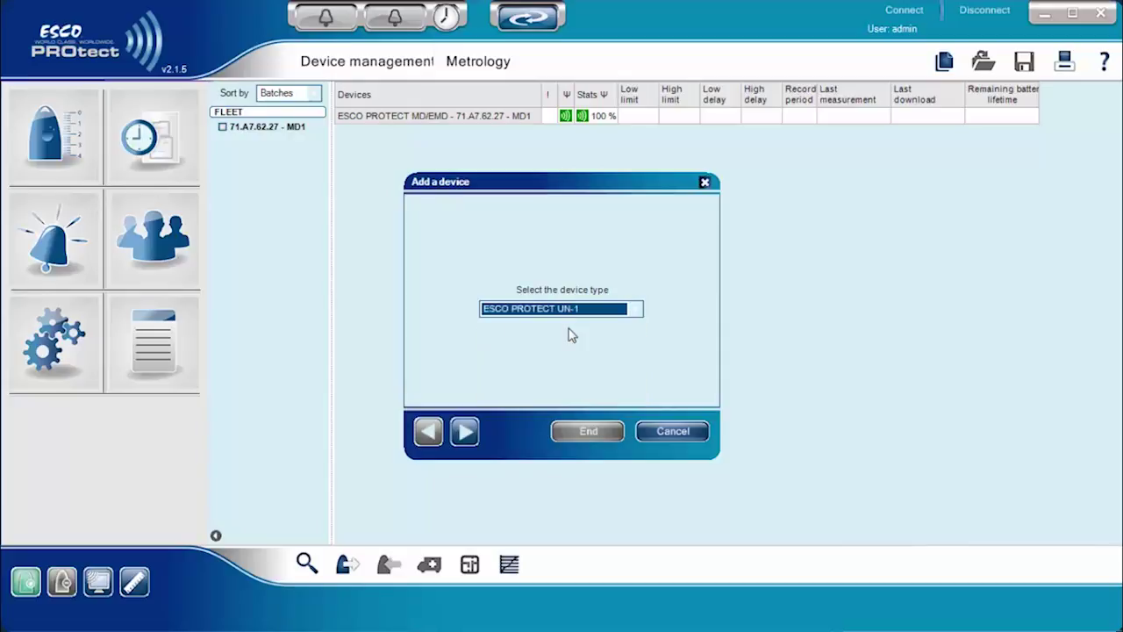
pyautogui.click(466, 432)
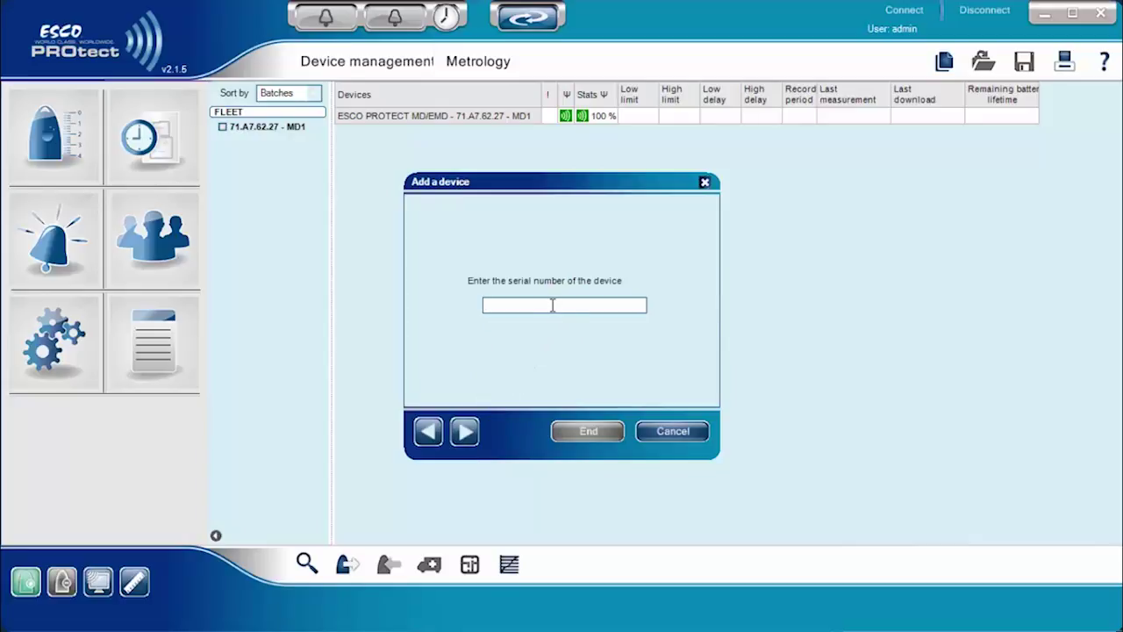
pyautogui.write('a76213')
pyautogui.click(465, 430)
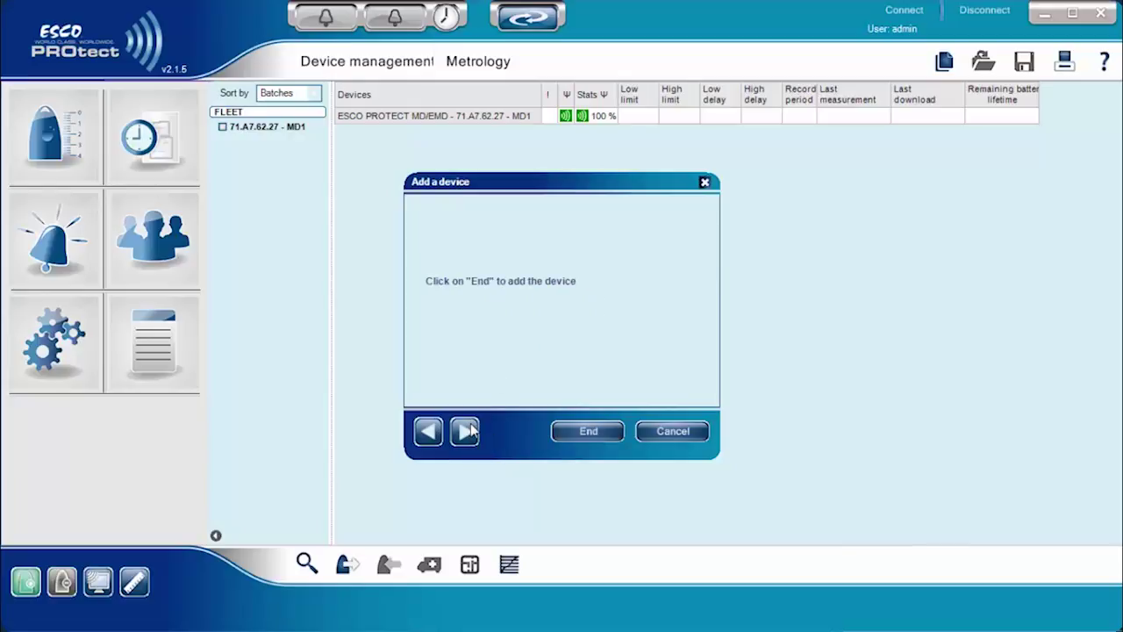
pyautogui.click(564, 432)
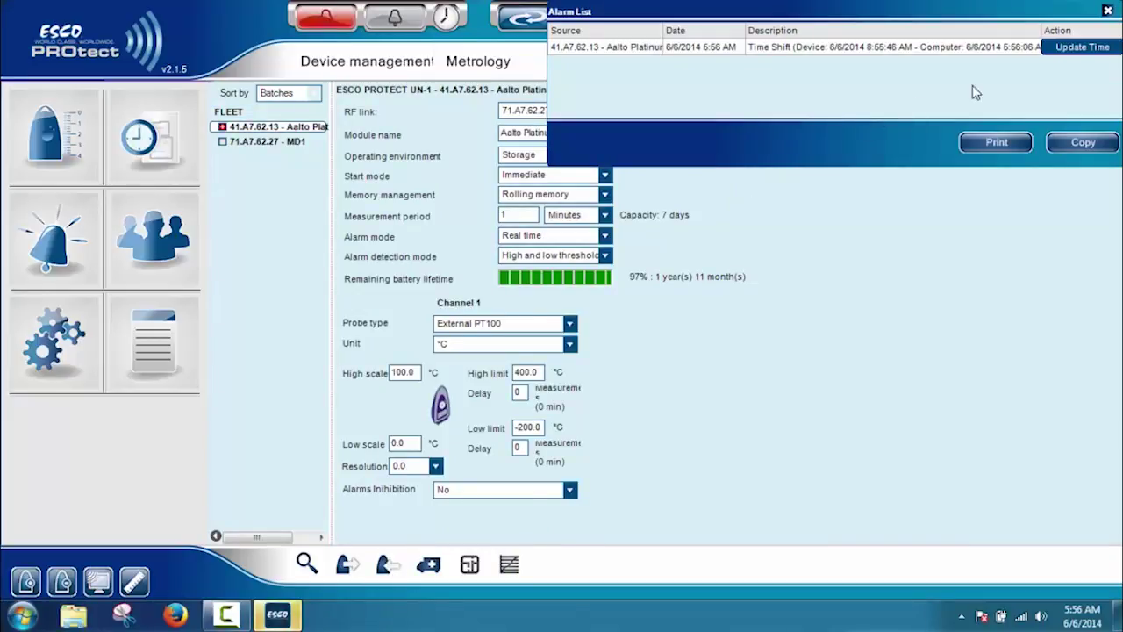
# Sync Aalto Platinum's clock, keep the Storage environment, and apply its configuration
pyautogui.click(1062, 49)
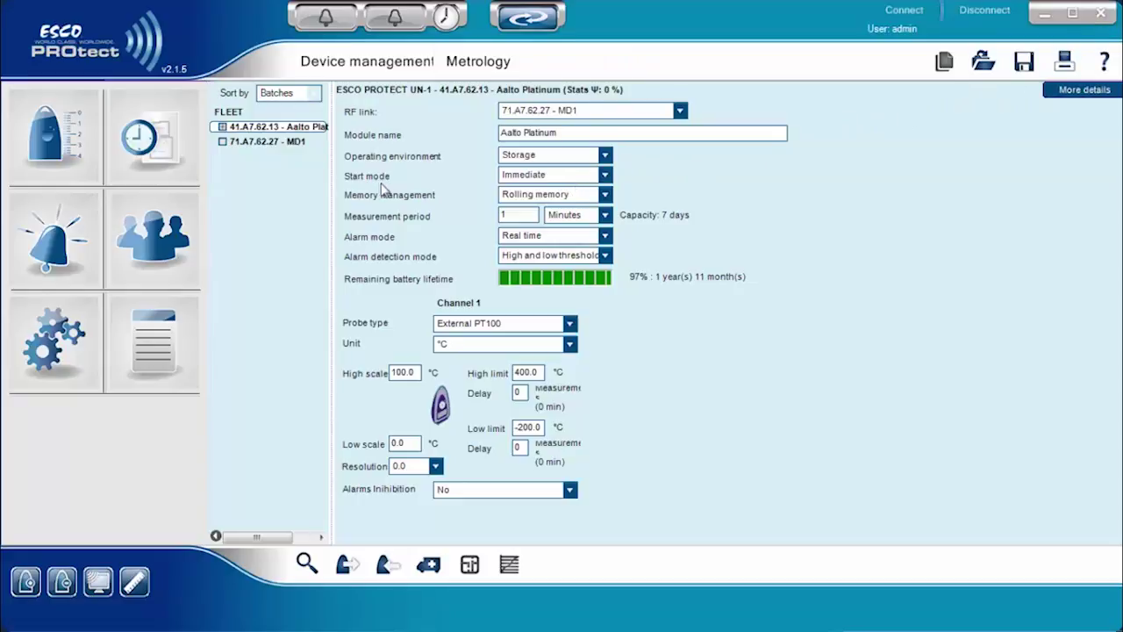
pyautogui.click(593, 134)
pyautogui.click(606, 155)
pyautogui.click(607, 157)
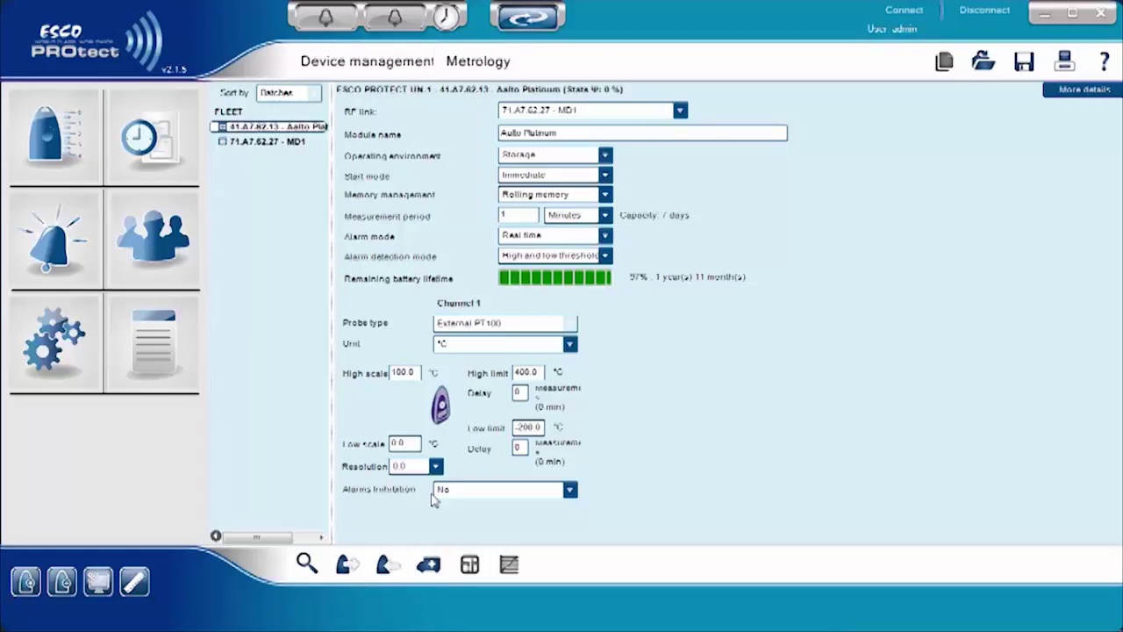
pyautogui.click(389, 563)
pyautogui.click(98, 581)
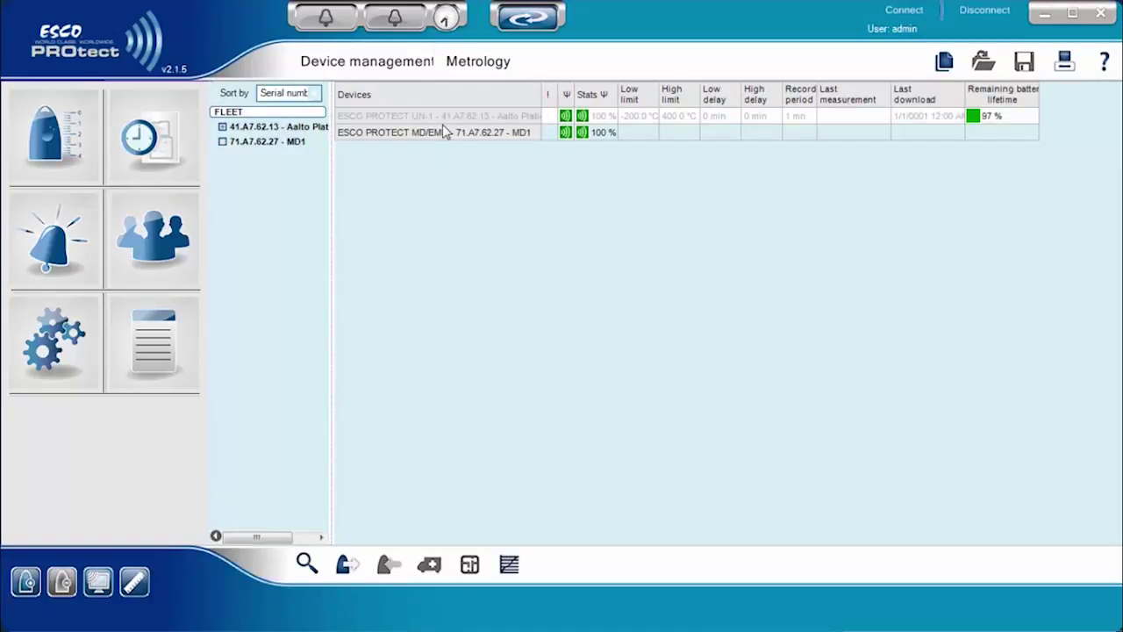
# Check the communications waiting list, then view Aalto Platinum's last measurement of -80.5 °C
pyautogui.click(447, 19)
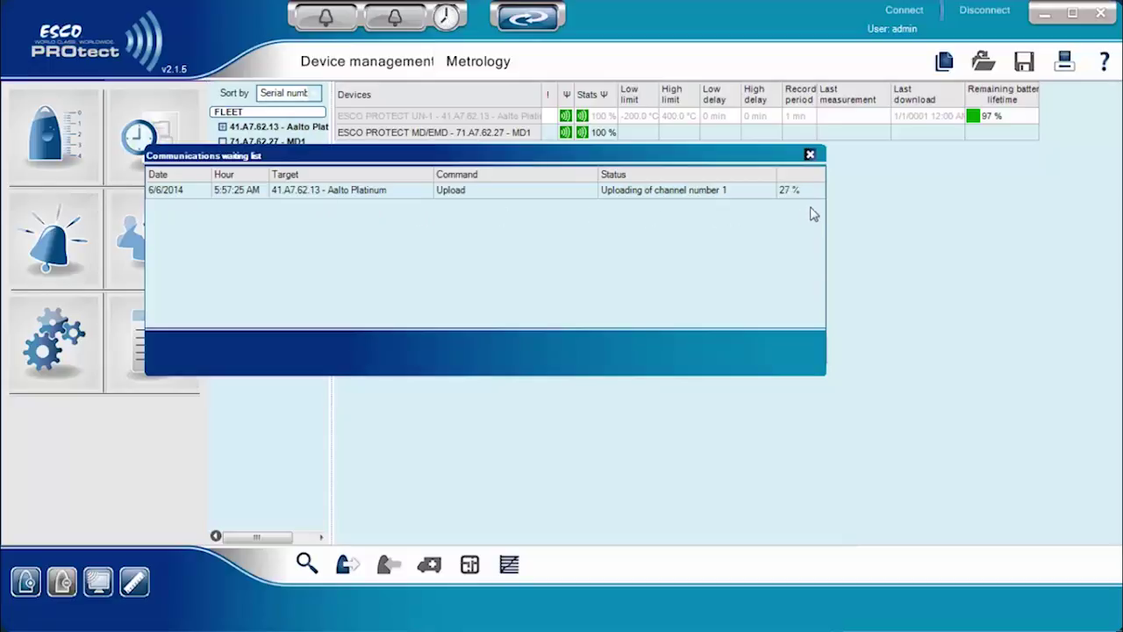
pyautogui.click(810, 155)
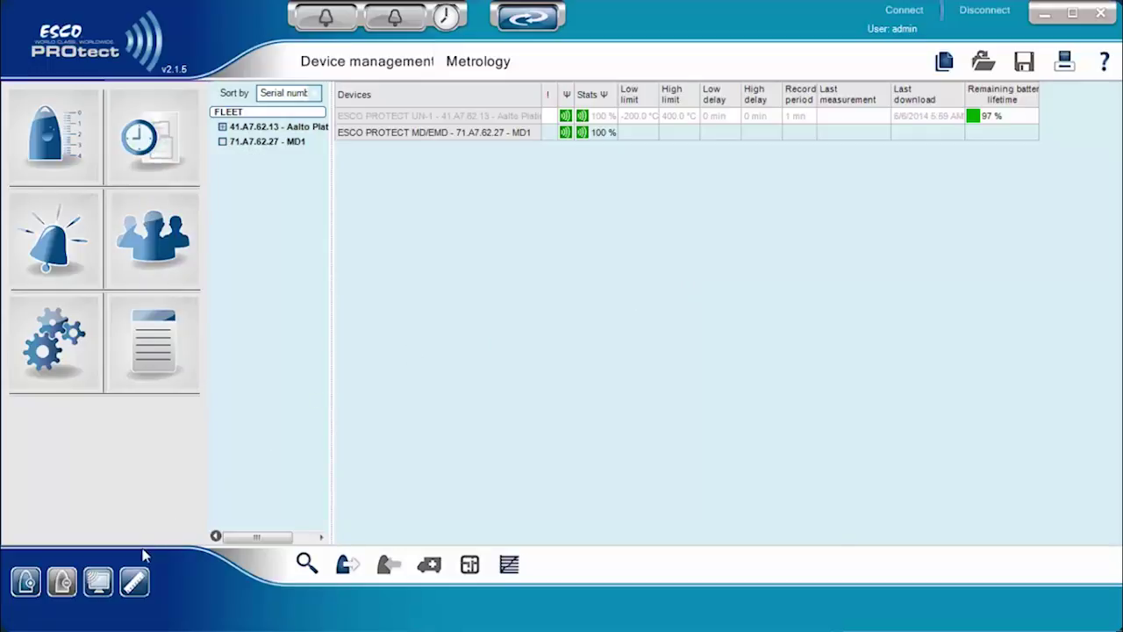
pyautogui.click(135, 583)
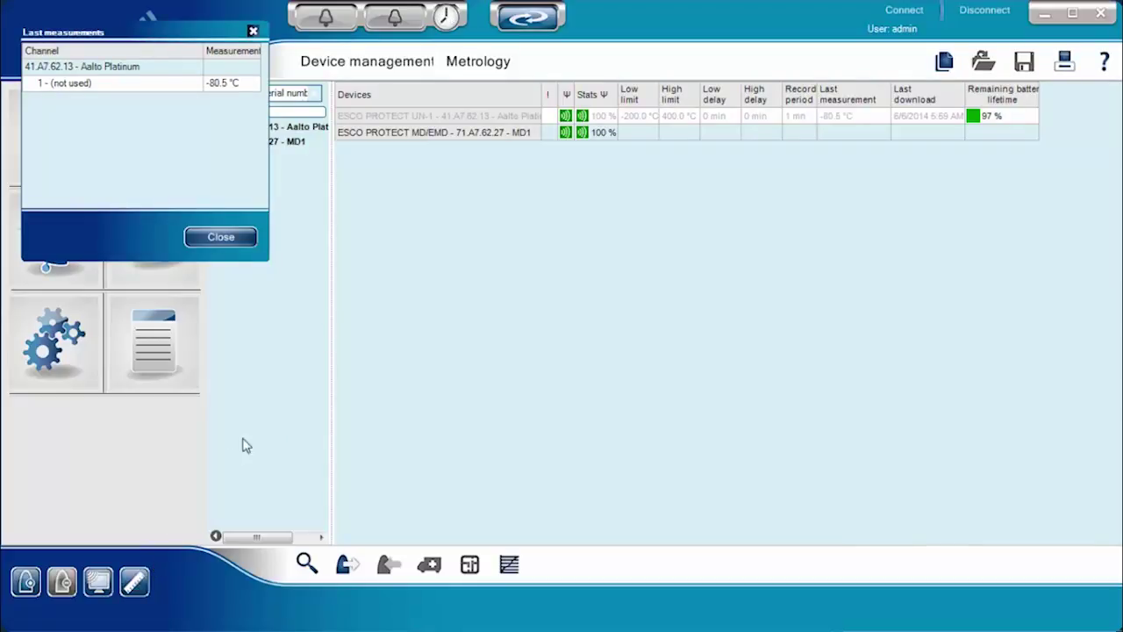
pyautogui.click(235, 241)
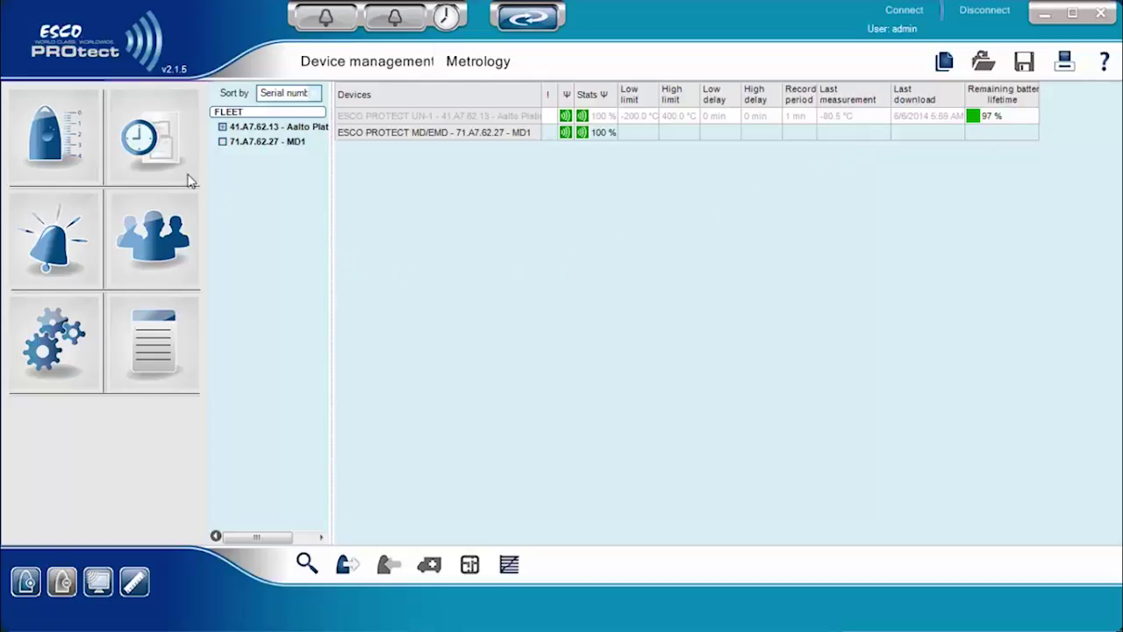
# In the monitored units view, add a validated 'Main Office' map page and switch to it
pyautogui.click(179, 176)
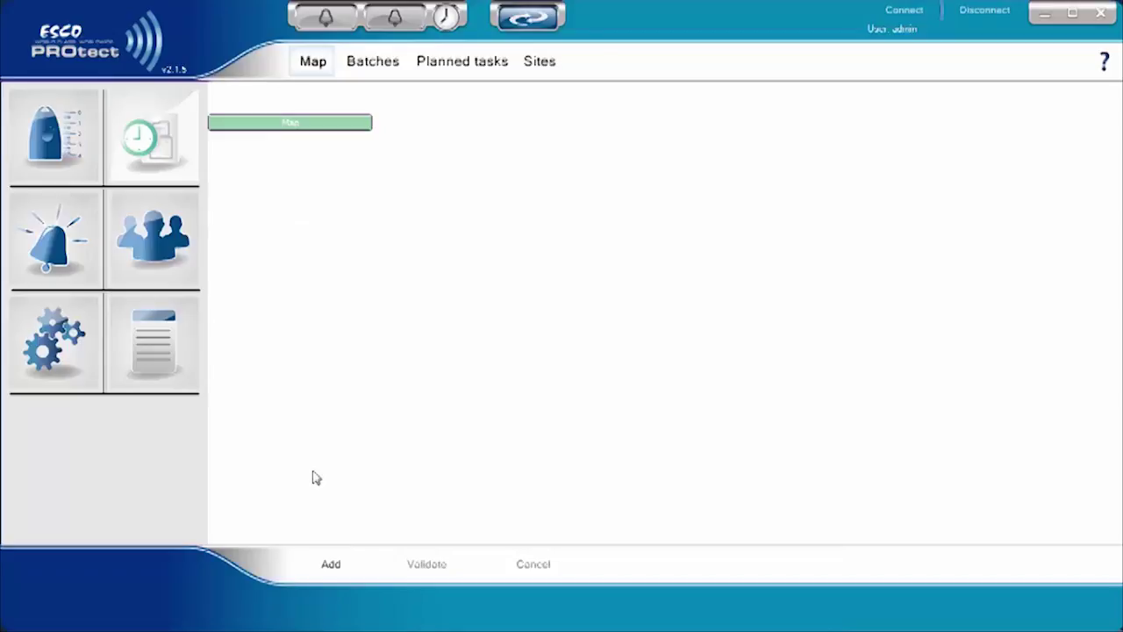
pyautogui.click(330, 564)
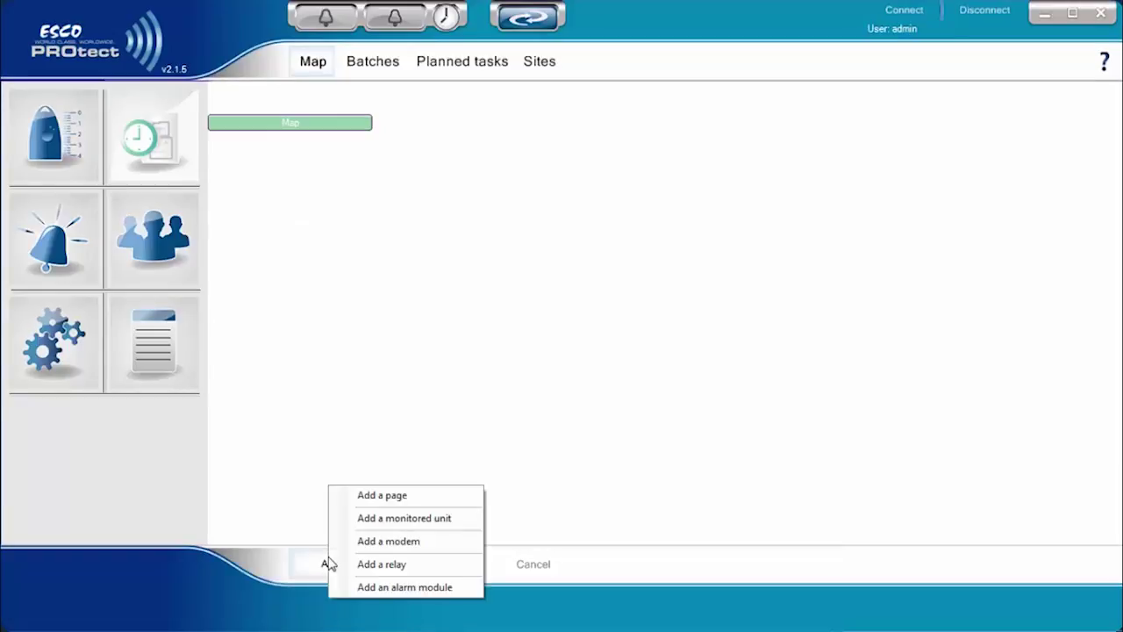
pyautogui.click(393, 499)
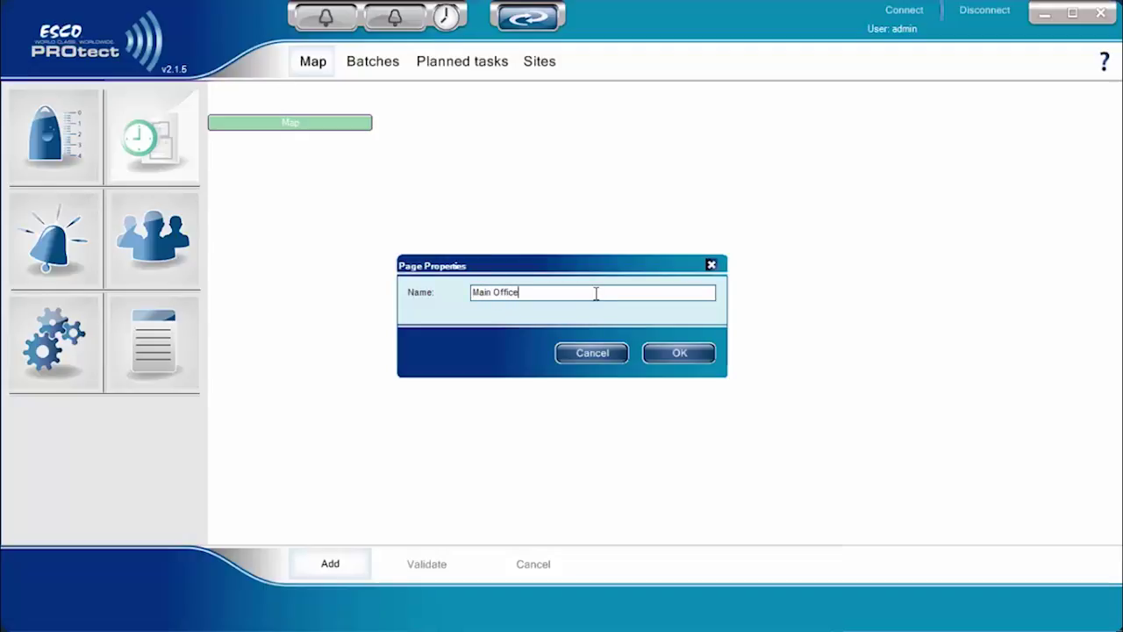
pyautogui.click(655, 350)
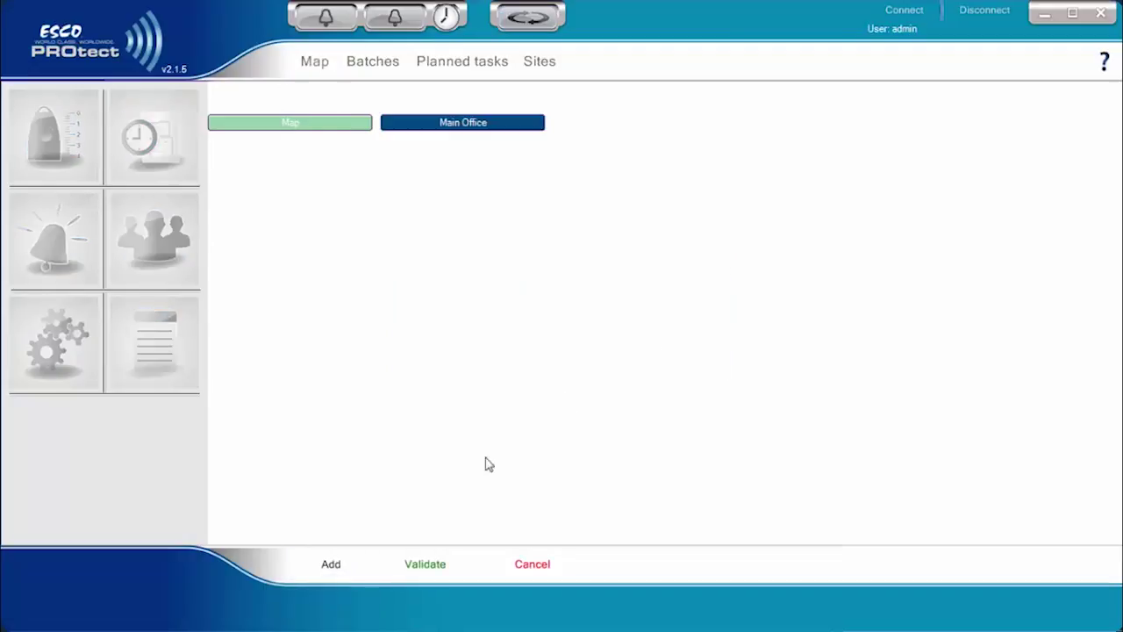
pyautogui.click(423, 564)
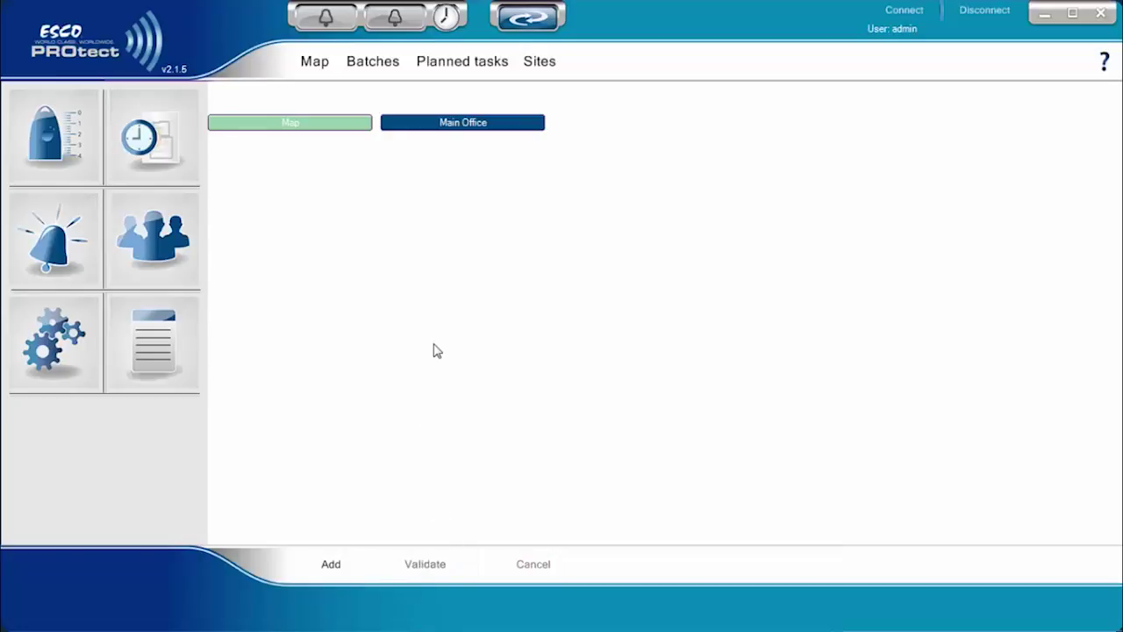
pyautogui.click(440, 133)
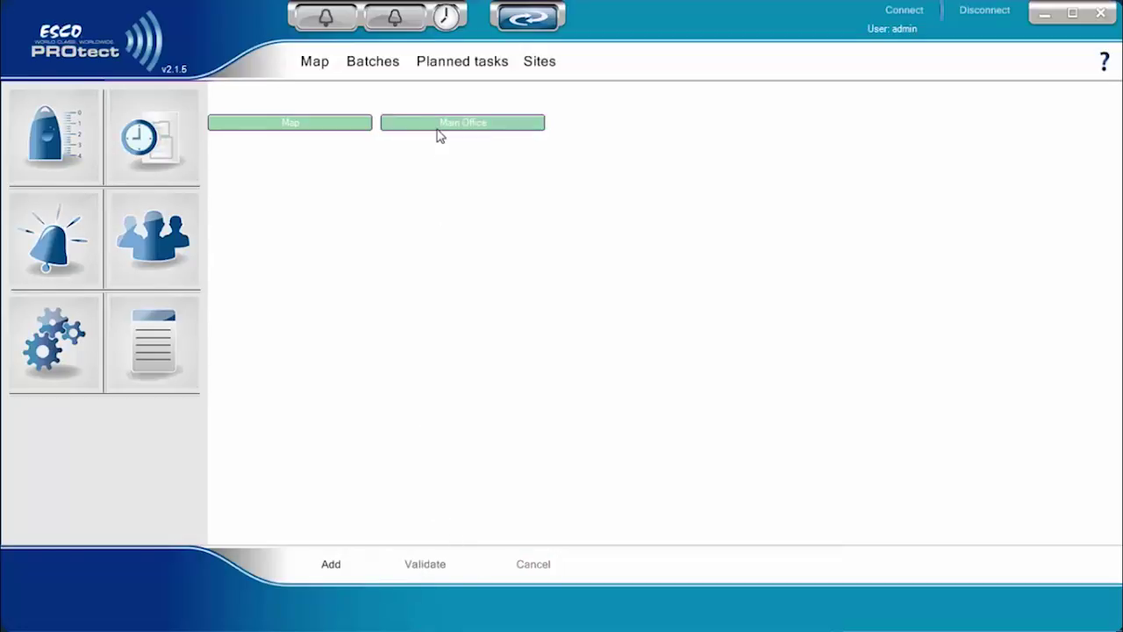
# Place the MD1 modem device, named MD1, on the Main Office page and validate
pyautogui.click(334, 562)
pyautogui.click(407, 544)
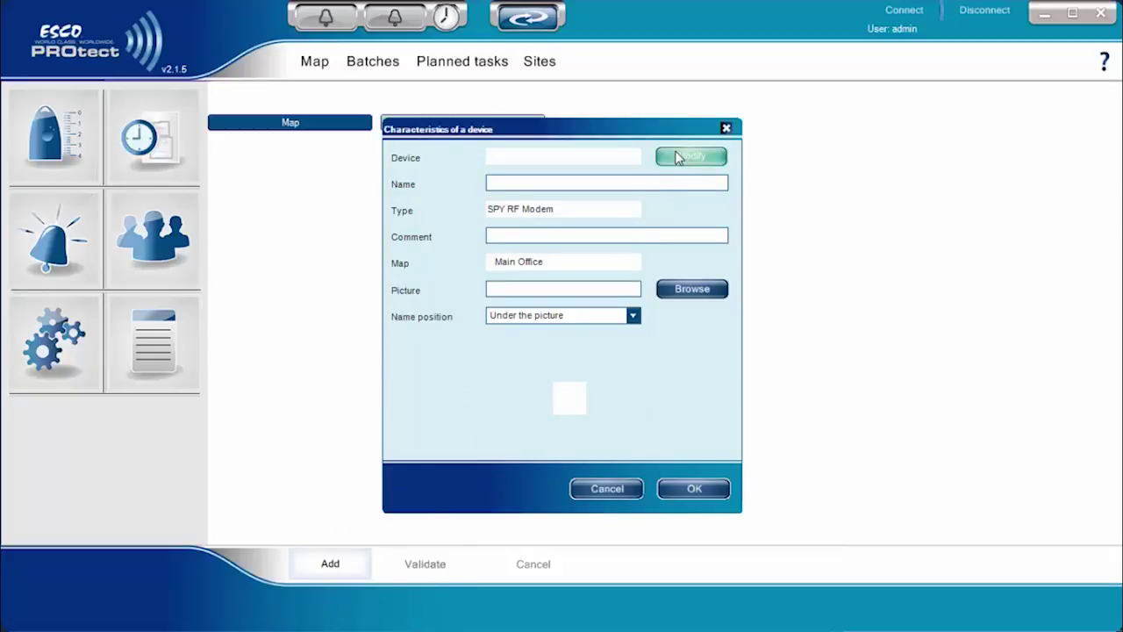
pyautogui.click(678, 158)
pyautogui.click(458, 216)
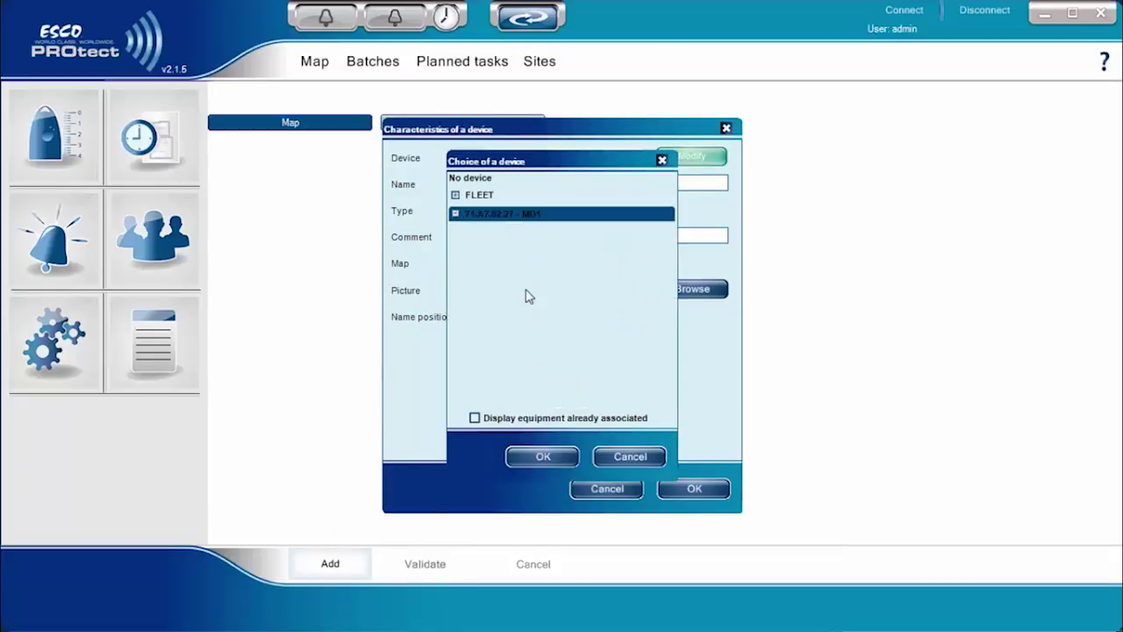
pyautogui.click(540, 457)
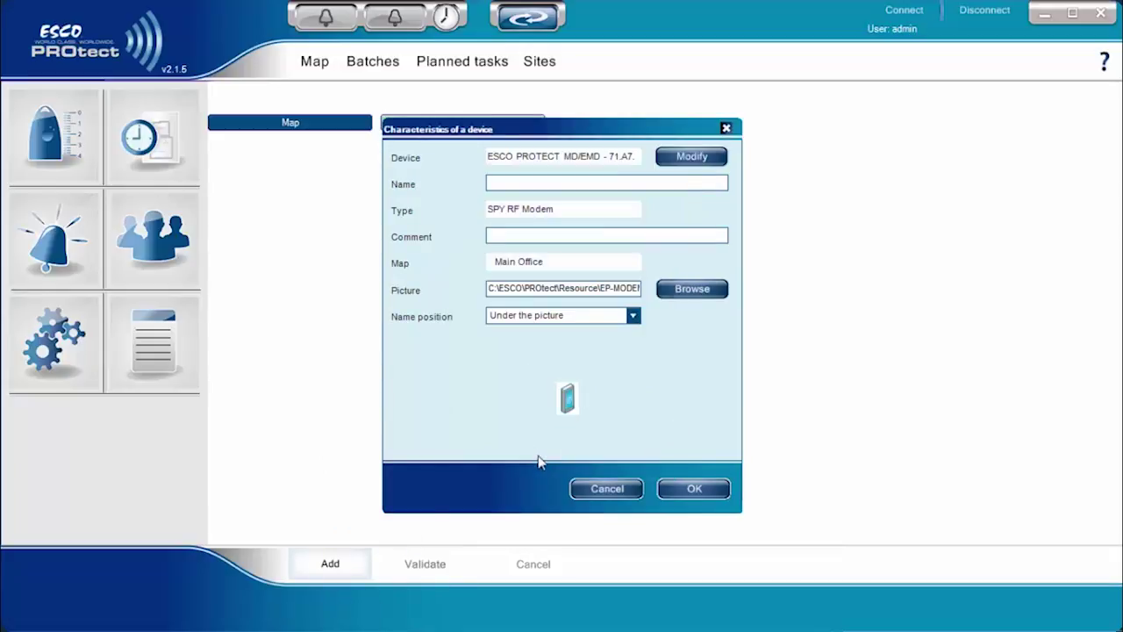
pyautogui.click(516, 185)
pyautogui.write('MD1')
pyautogui.click(668, 492)
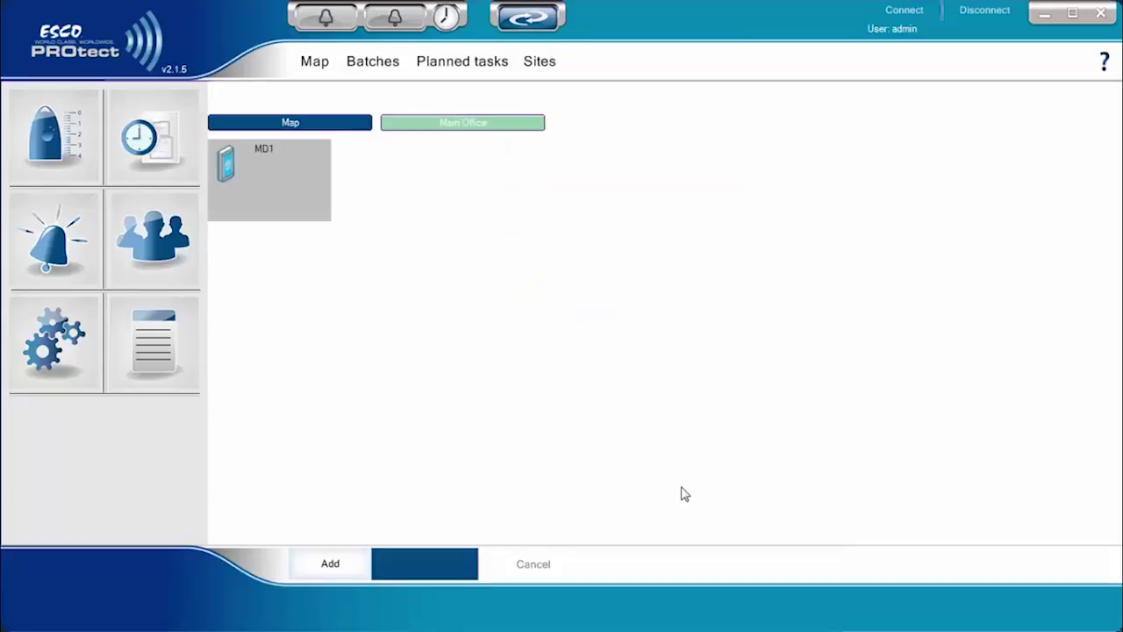
pyautogui.click(420, 567)
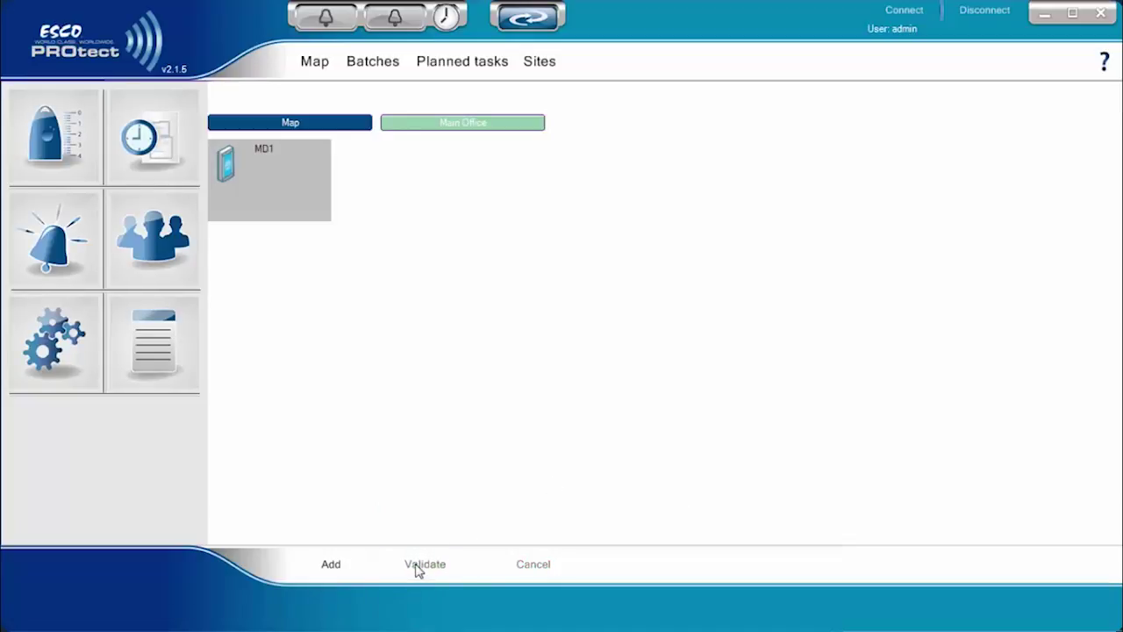
pyautogui.click(328, 566)
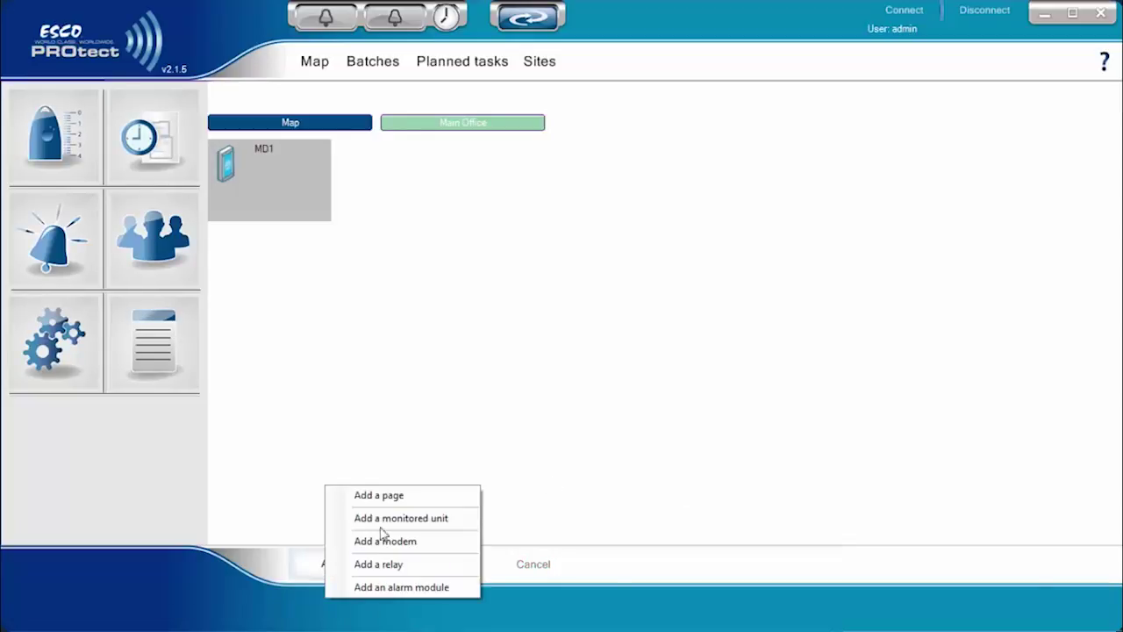
# Create and validate a 'Storage Unit 1' map page, then switch to it
pyautogui.click(414, 498)
pyautogui.click(561, 293)
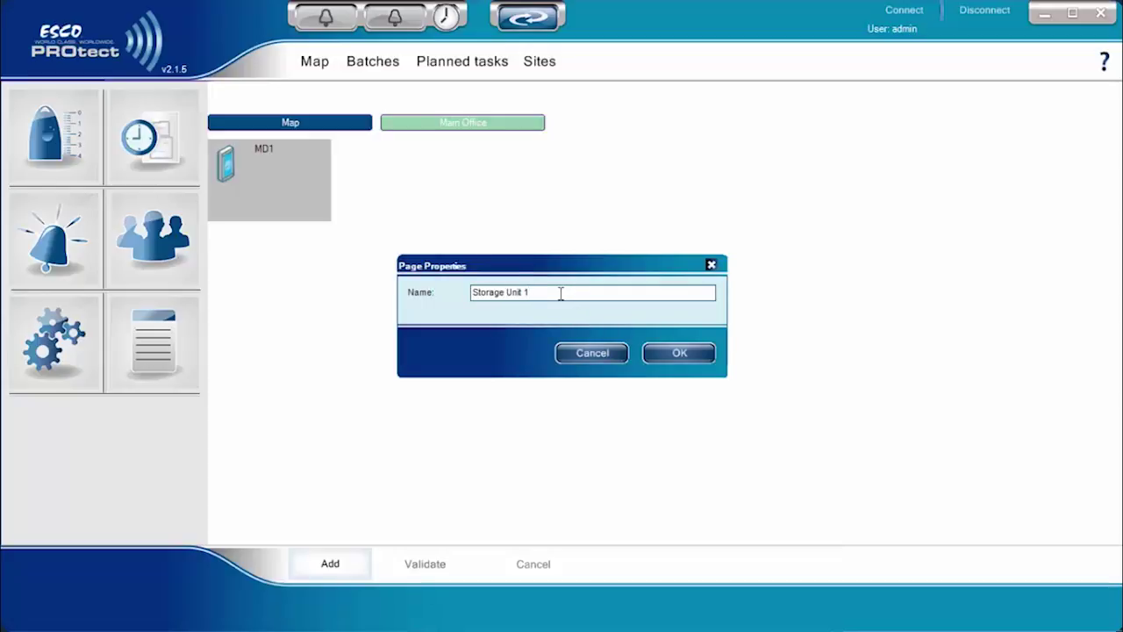
pyautogui.click(673, 352)
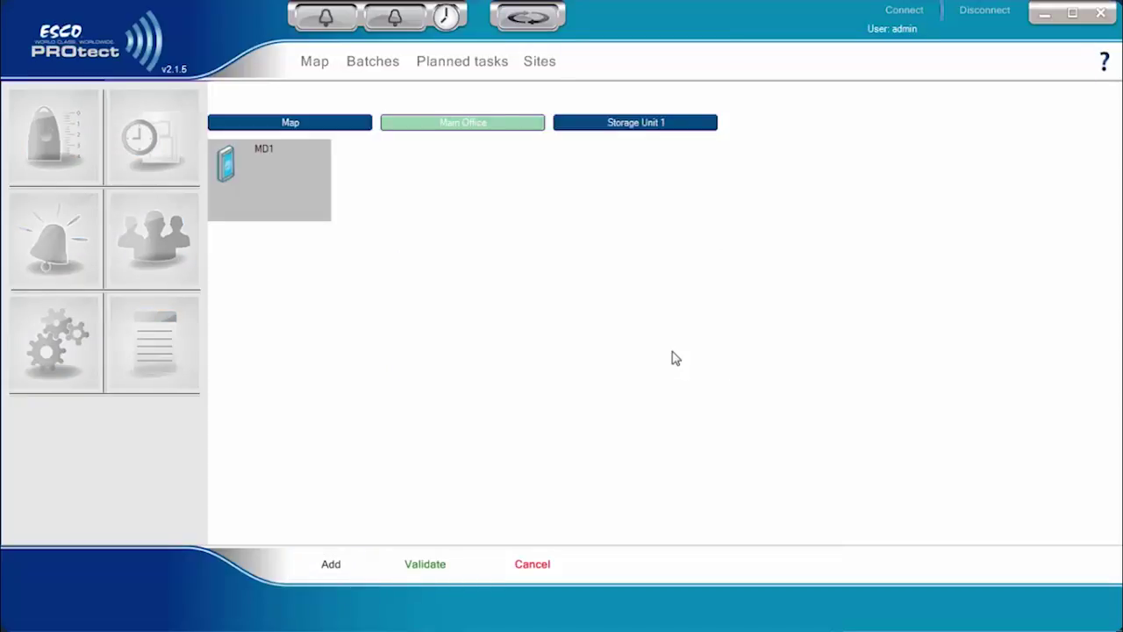
pyautogui.click(426, 564)
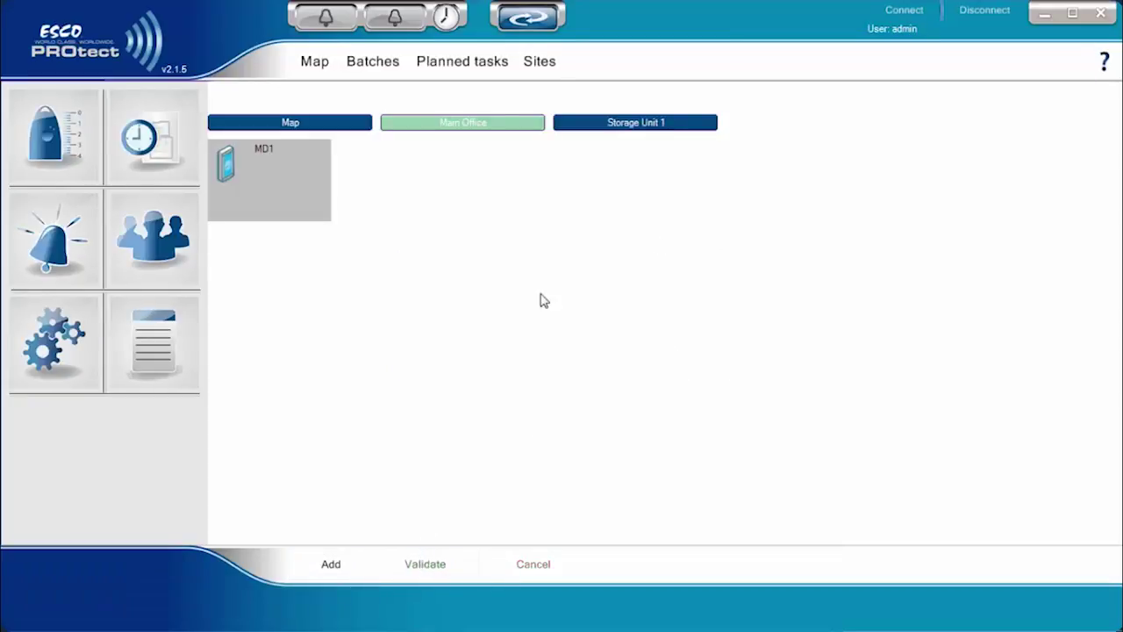
pyautogui.click(609, 130)
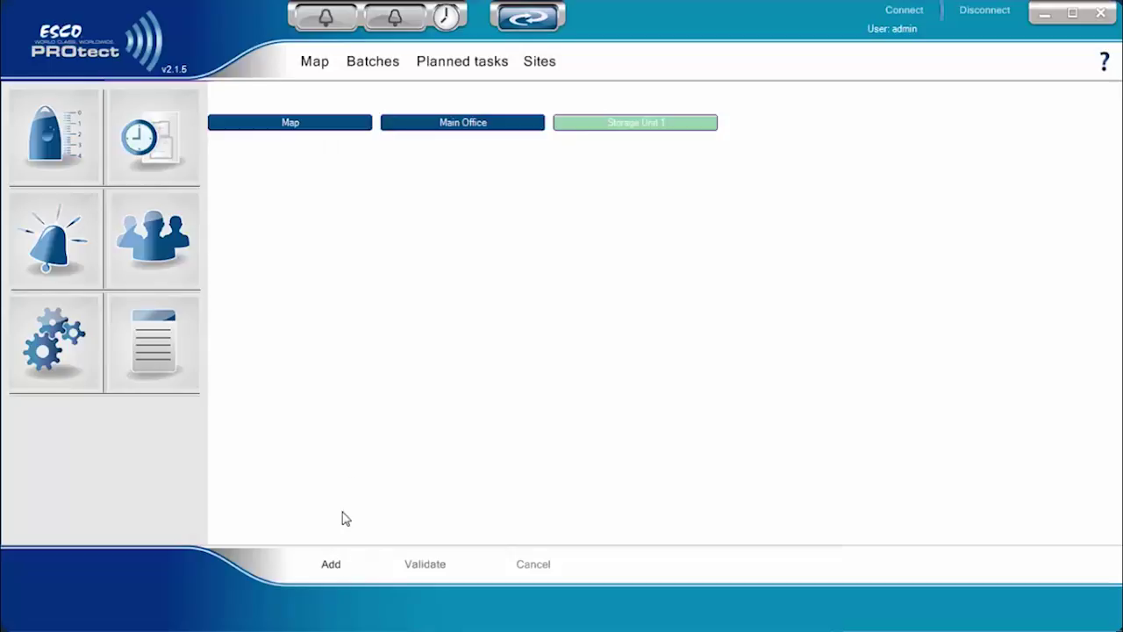
# Add monitored unit 'Freezer01' on the Aalto Platinum probe channel and validate
pyautogui.click(331, 565)
pyautogui.click(396, 519)
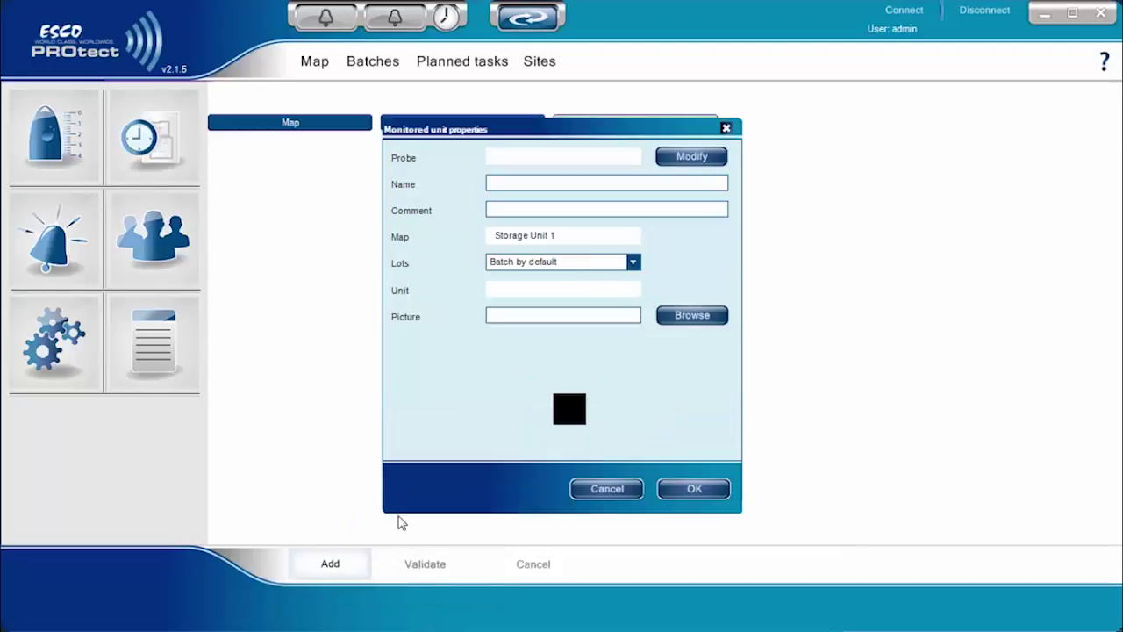
pyautogui.click(693, 162)
pyautogui.click(502, 231)
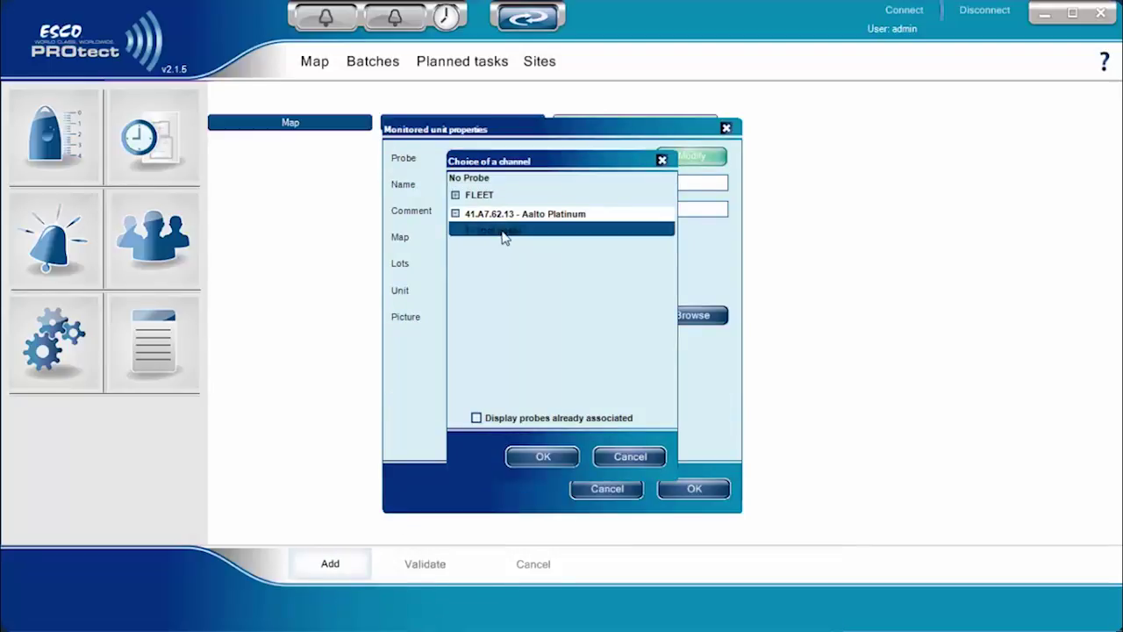
pyautogui.click(529, 458)
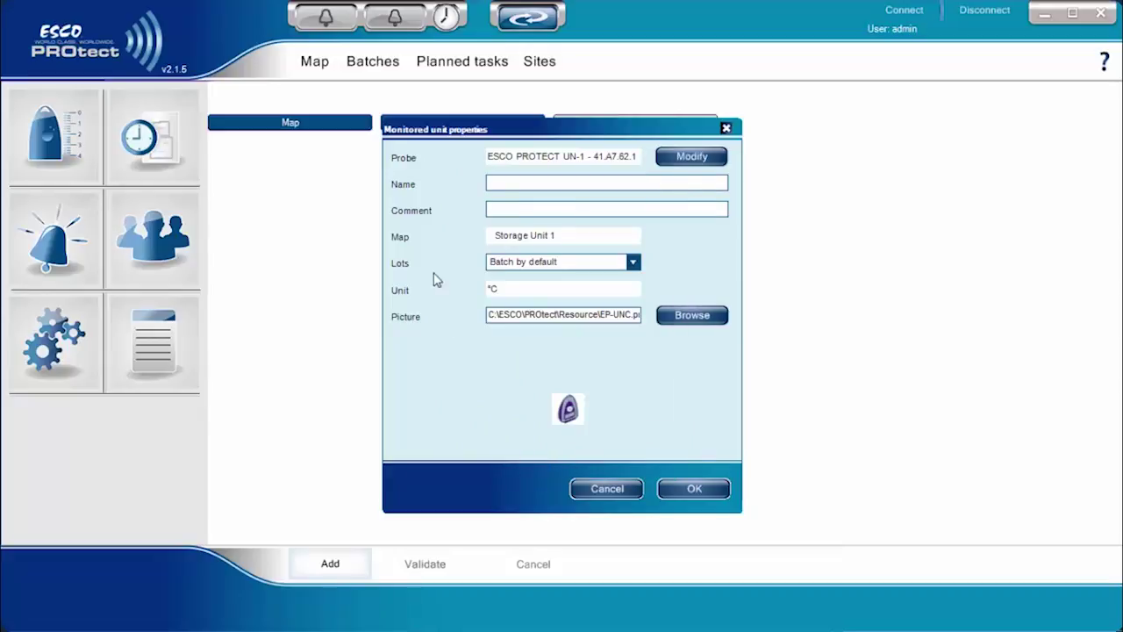
pyautogui.click(550, 187)
pyautogui.write('Freezer01')
pyautogui.click(694, 488)
pyautogui.click(431, 565)
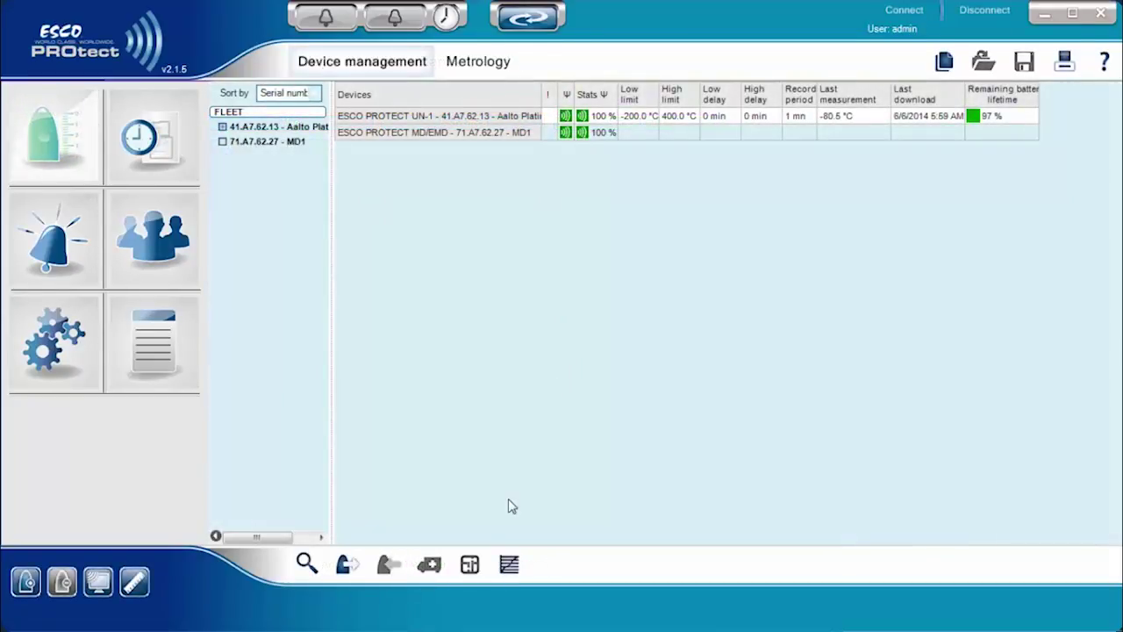
# Display Freezer01's temperature graph, leaving the start date unchanged
pyautogui.click(511, 564)
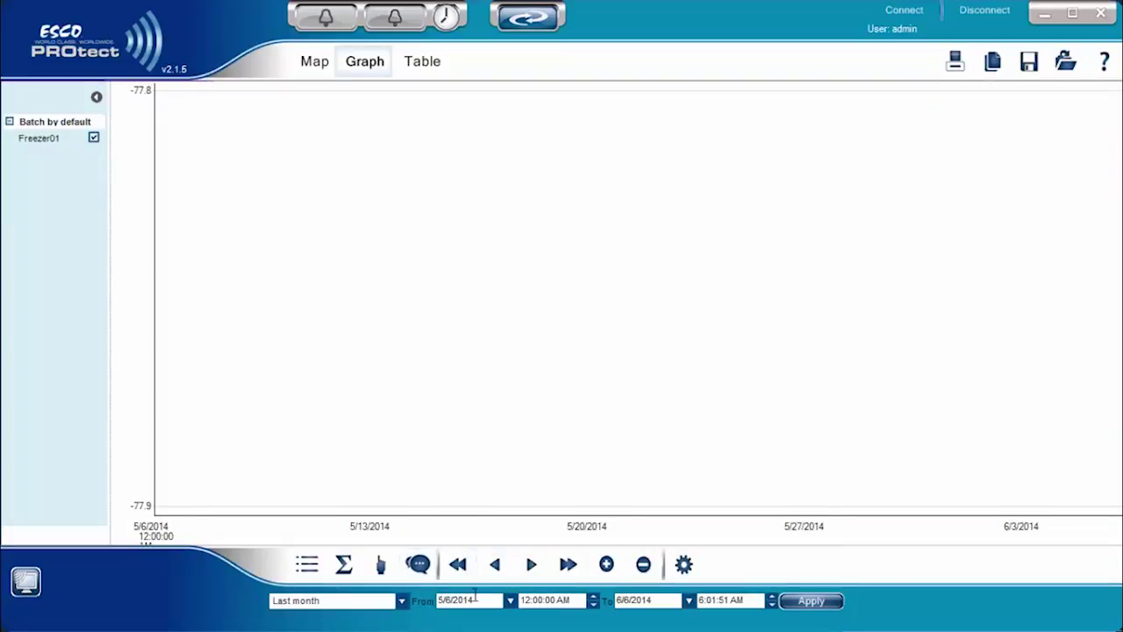
pyautogui.click(510, 601)
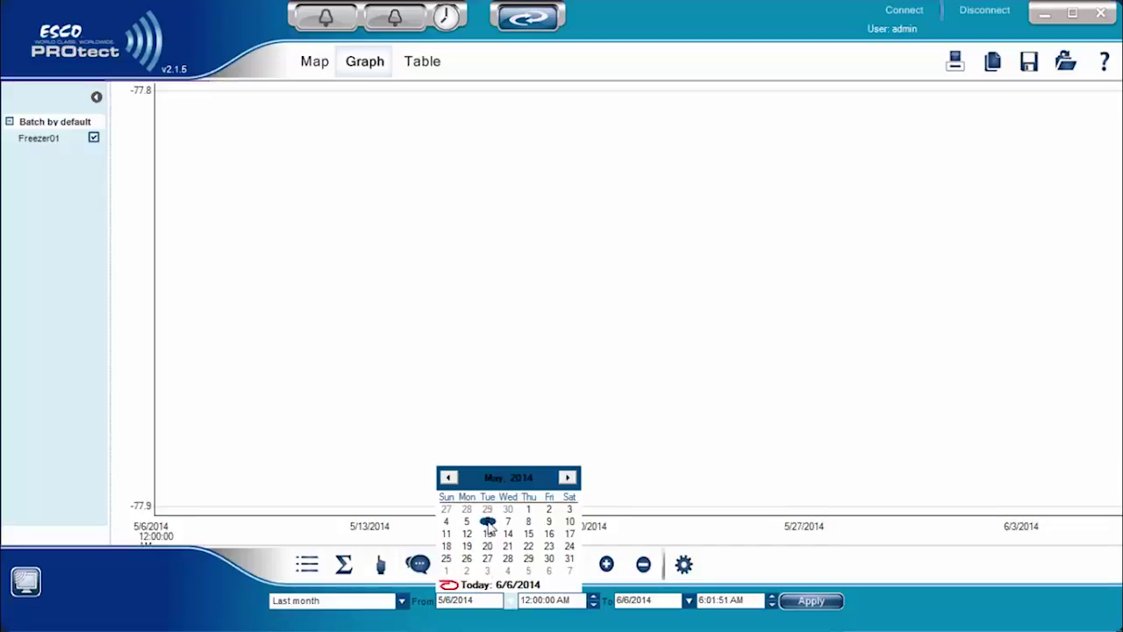
pyautogui.click(493, 544)
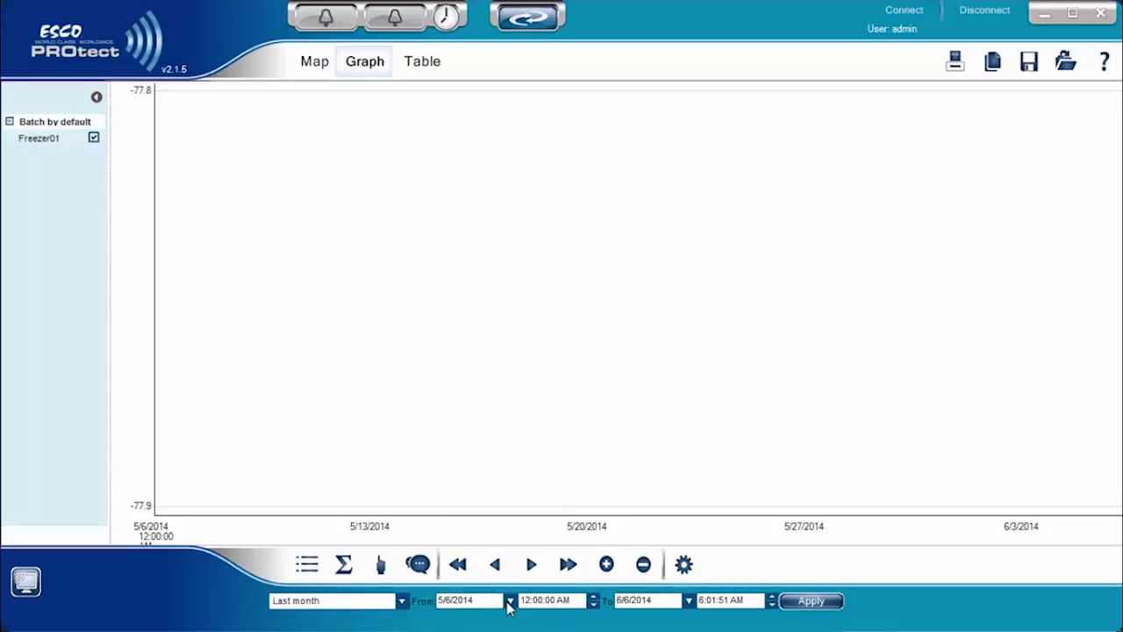
pyautogui.click(509, 602)
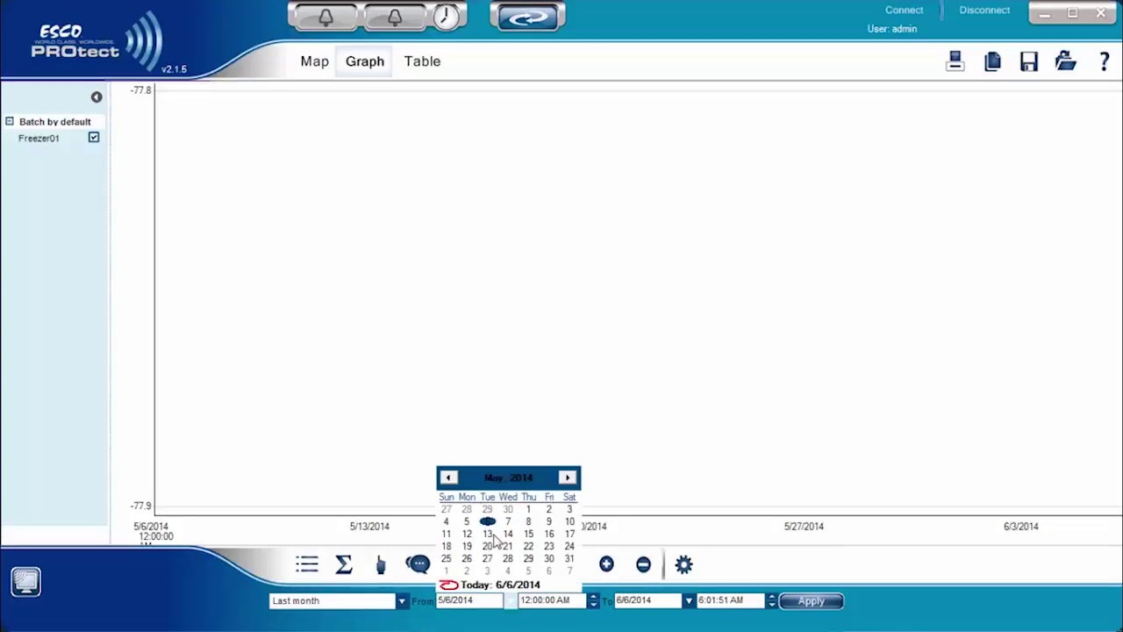
pyautogui.click(488, 522)
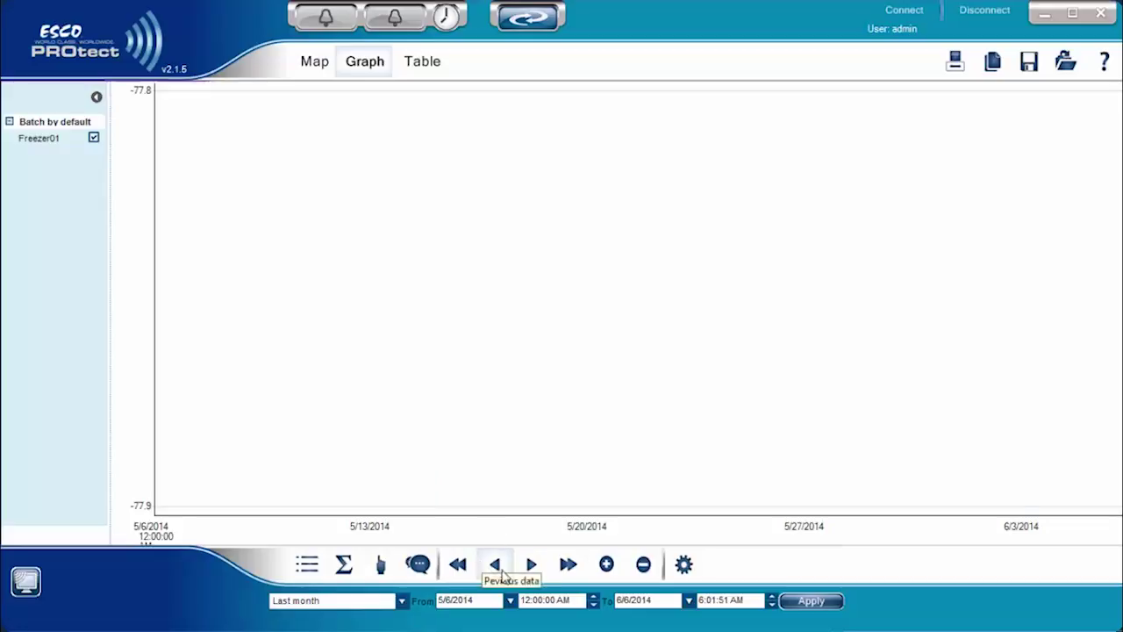
# Shift the graph's date range later to 6/3/2014–7/4/2014, keeping the range preset unchanged
pyautogui.click(532, 567)
pyautogui.click(532, 566)
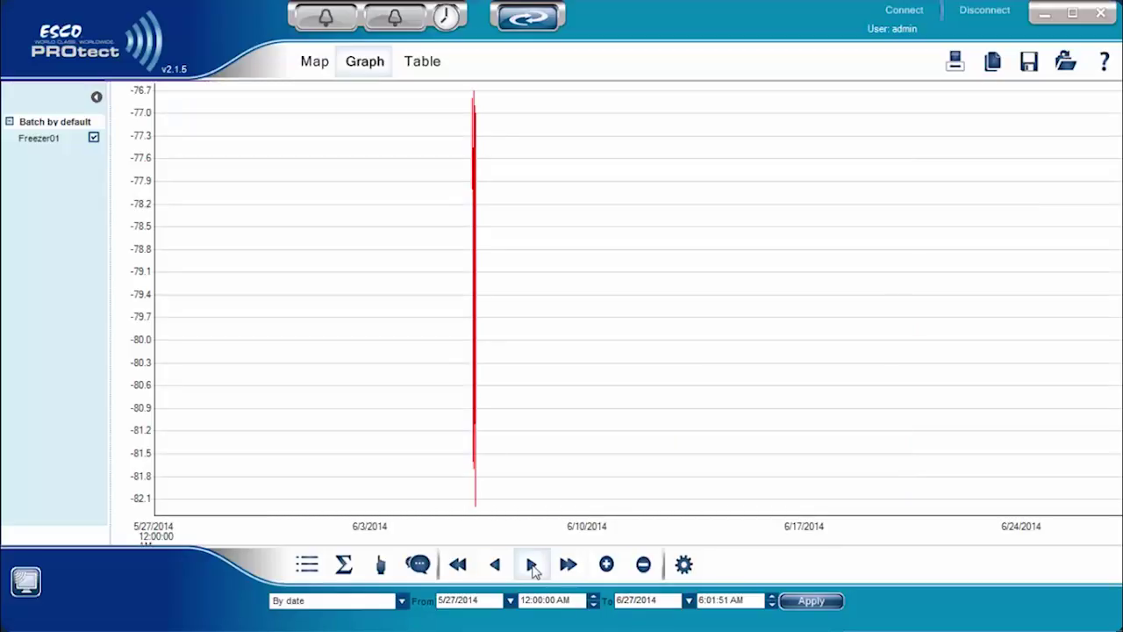
pyautogui.click(532, 566)
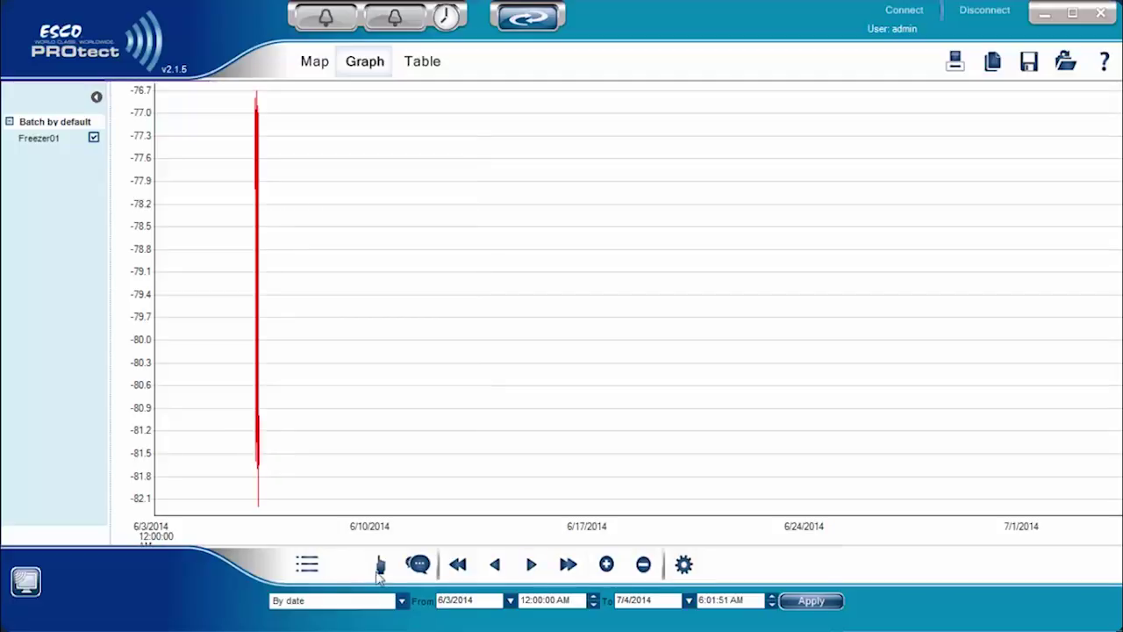
pyautogui.click(400, 602)
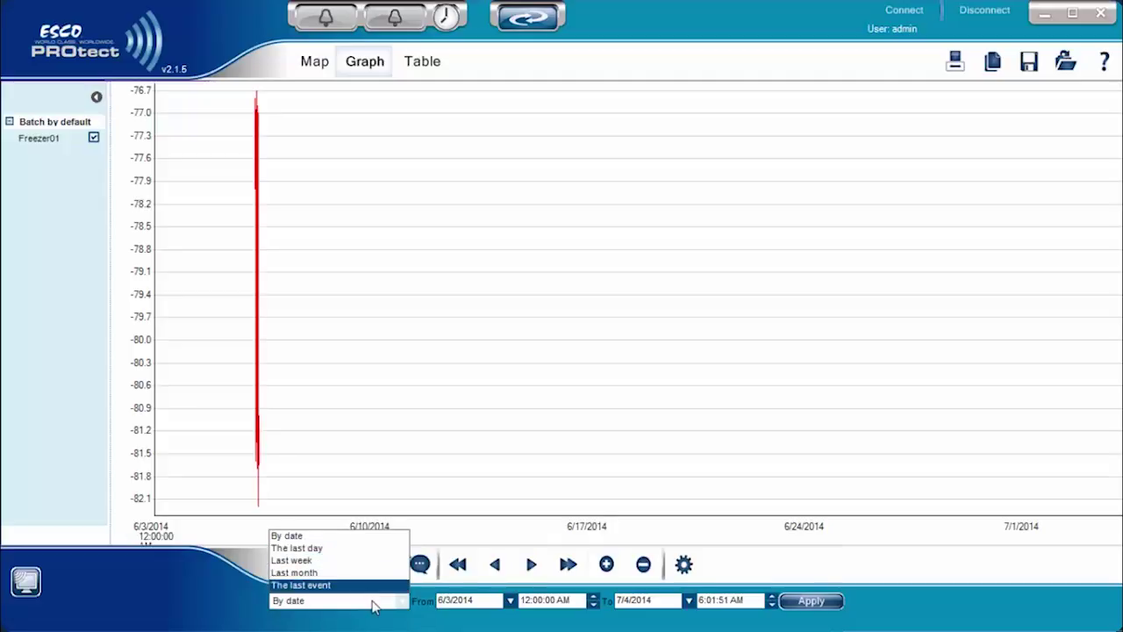
pyautogui.click(215, 578)
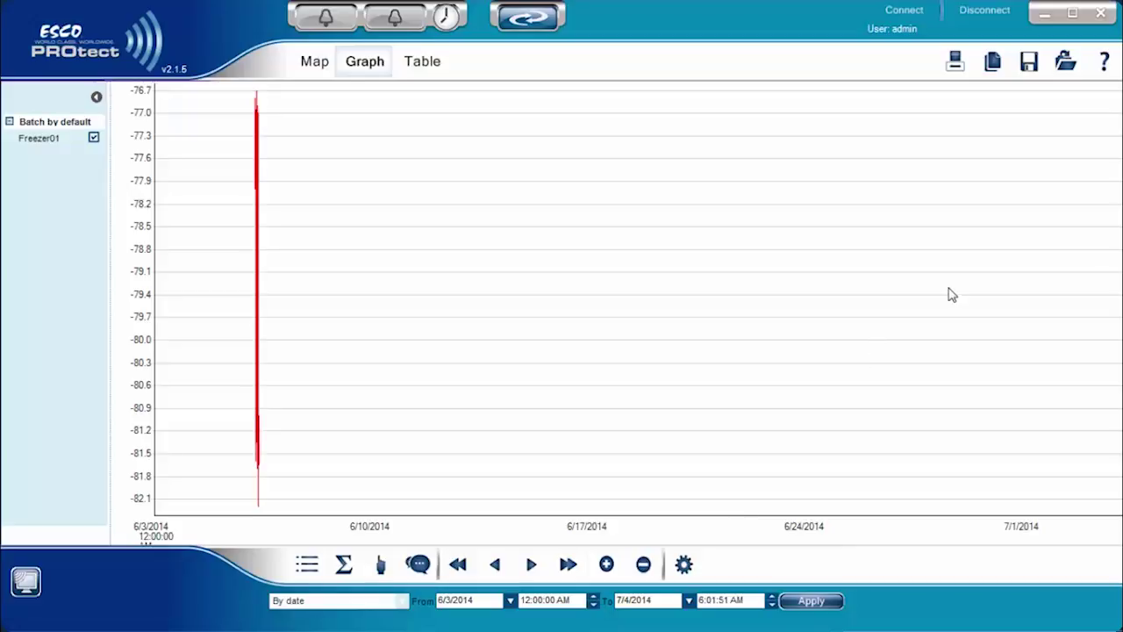
pyautogui.click(954, 66)
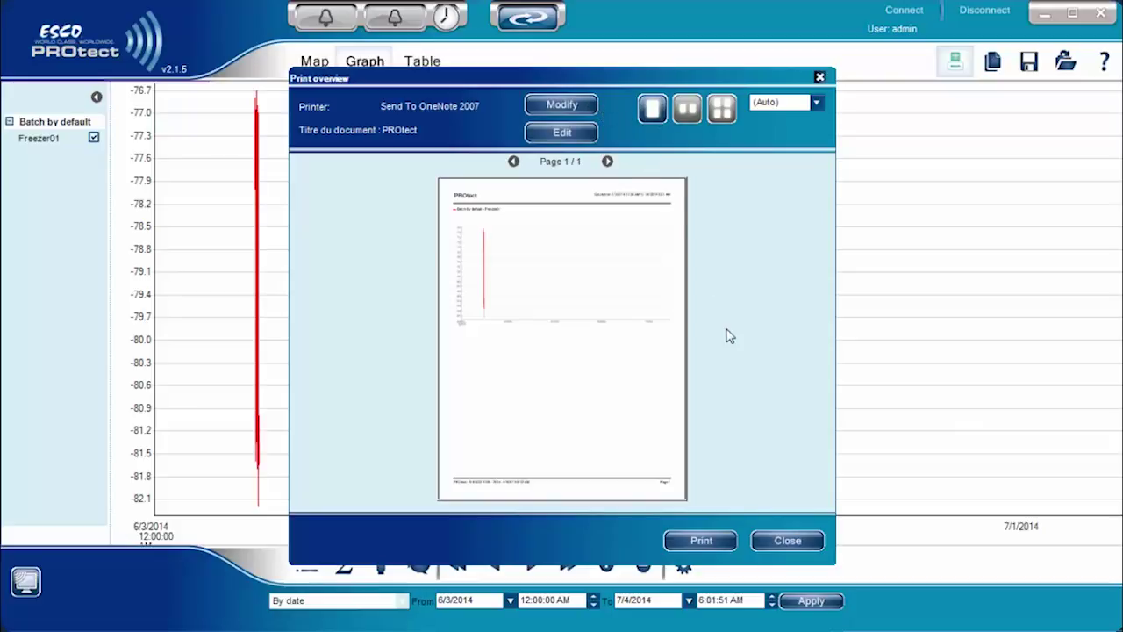
pyautogui.click(804, 546)
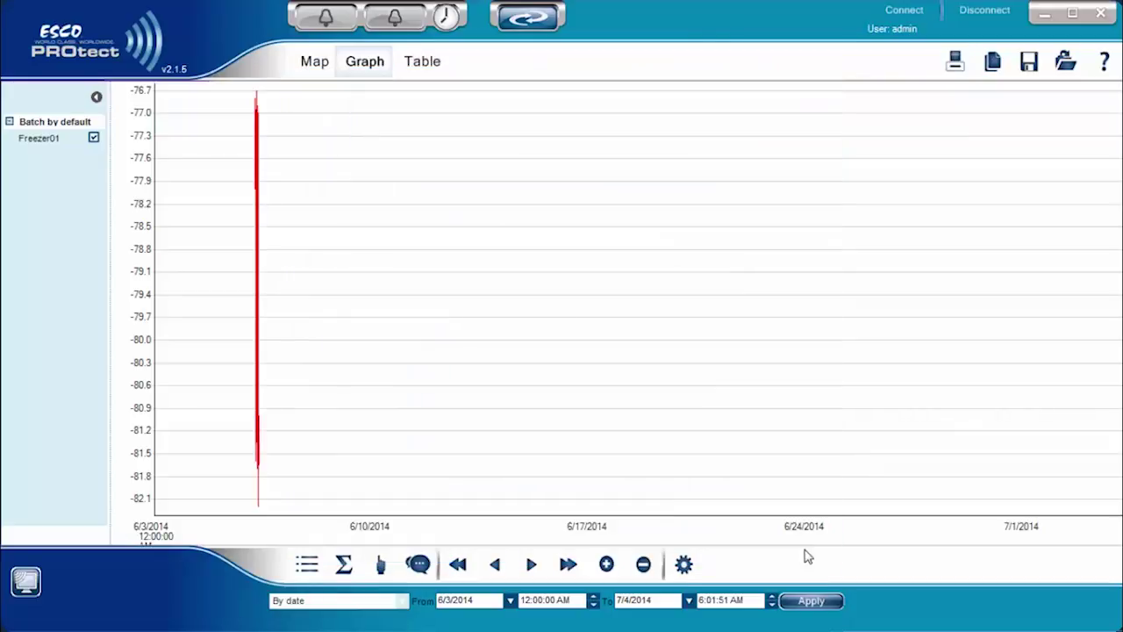
pyautogui.click(996, 70)
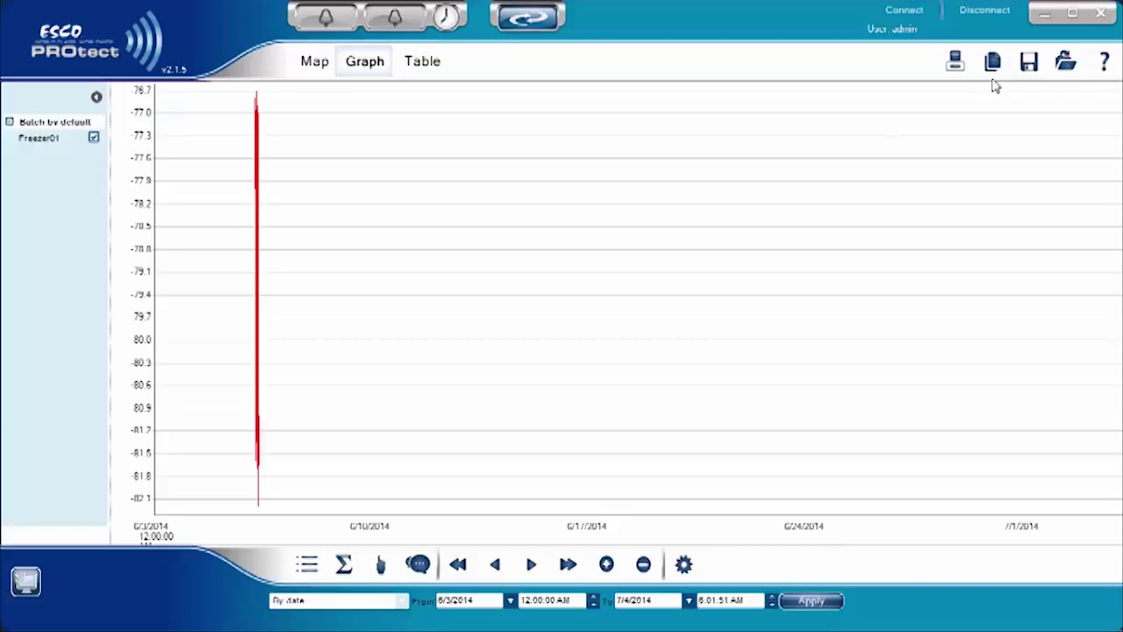
# Start saving the graph data as an archive, cancel it, then browse for a saved archive
pyautogui.click(1038, 66)
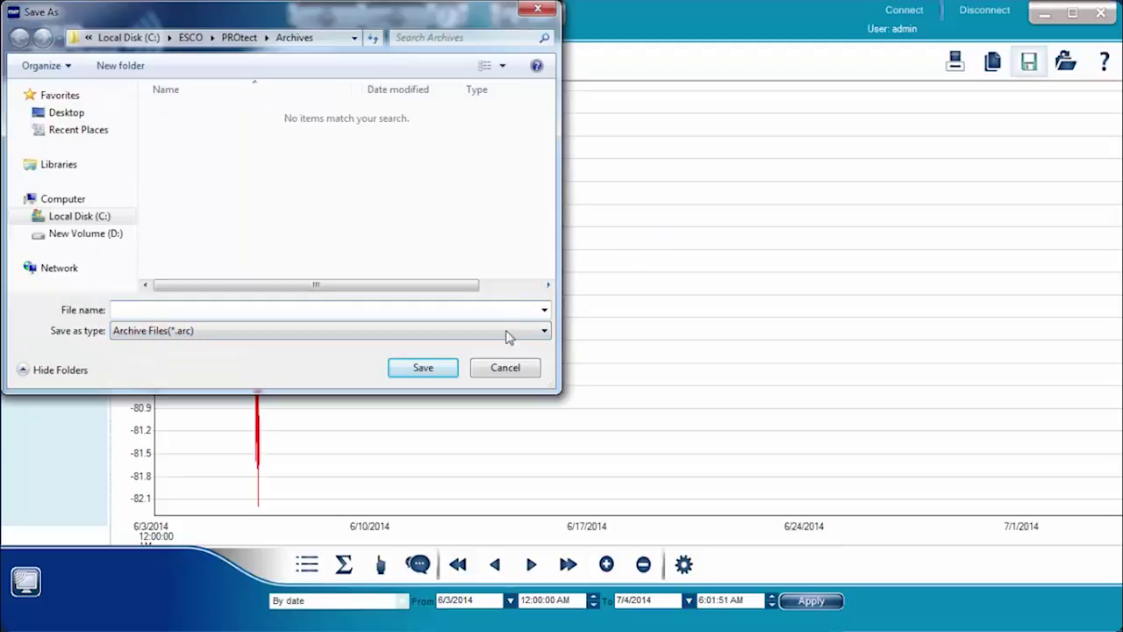
pyautogui.click(502, 369)
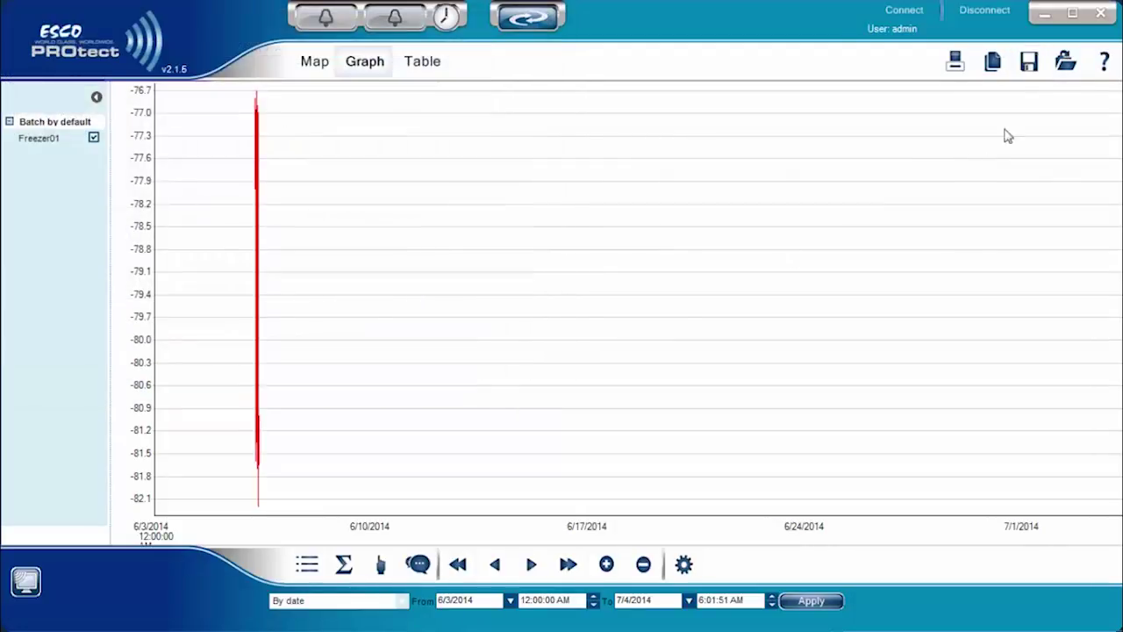
pyautogui.click(1066, 72)
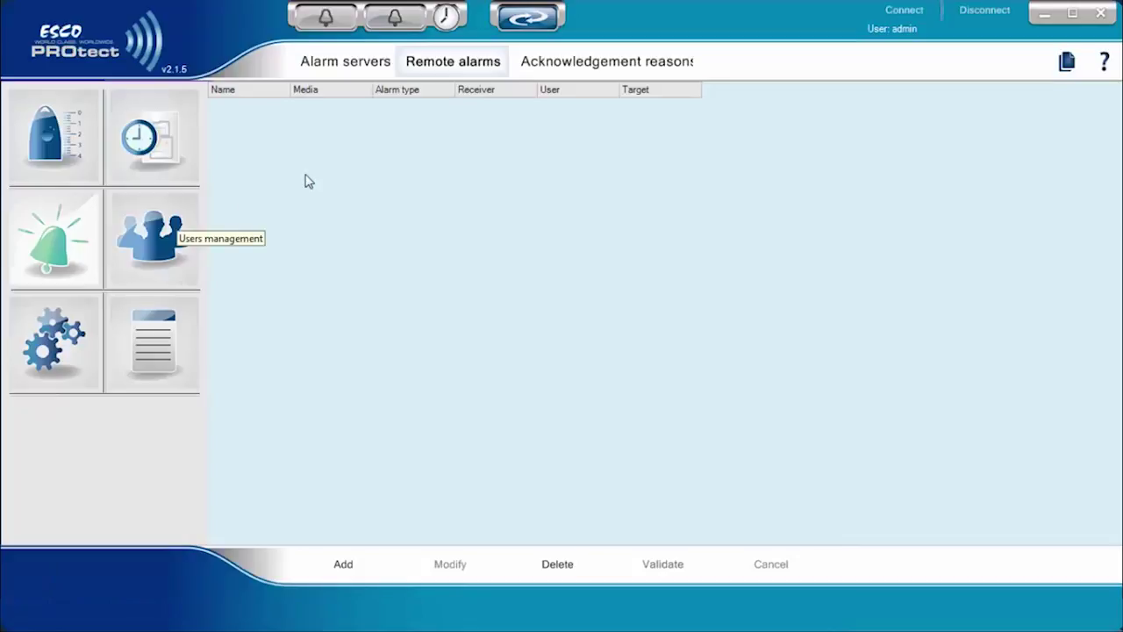
# On the Alarm servers list, start a new alarm server of type PC Sound alarm
pyautogui.click(334, 68)
pyautogui.click(460, 66)
pyautogui.click(358, 71)
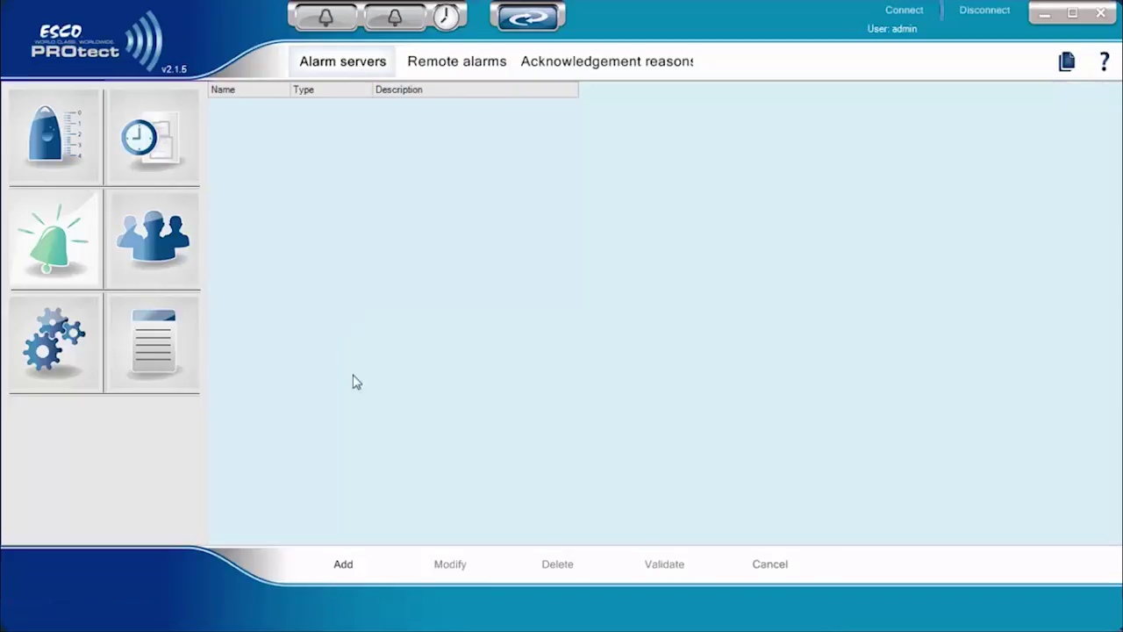
pyautogui.click(346, 565)
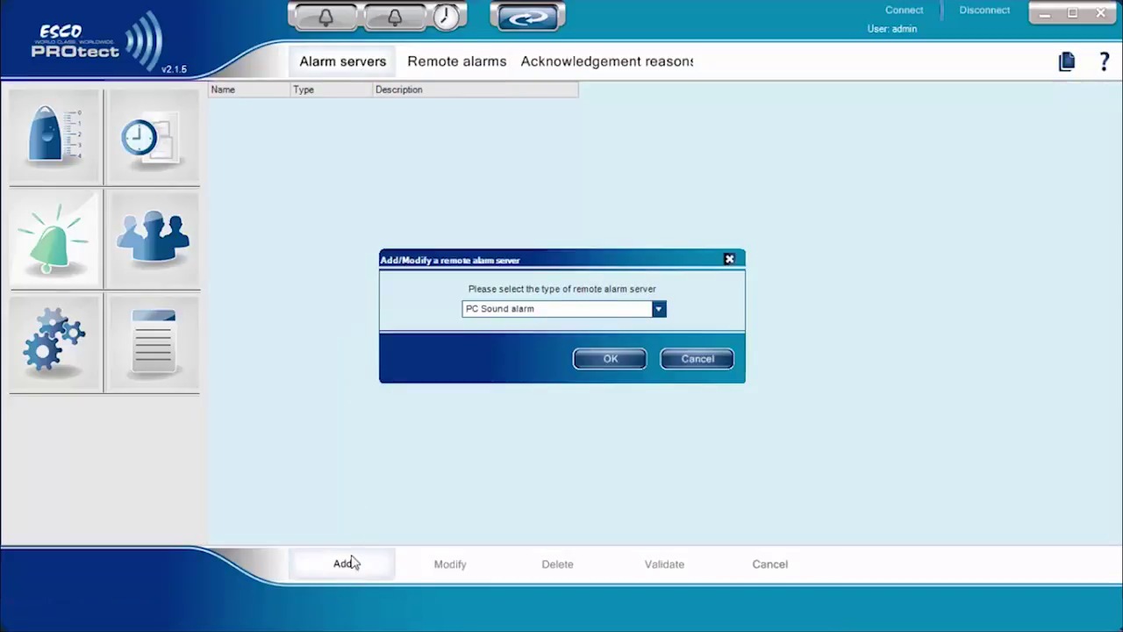
pyautogui.click(667, 312)
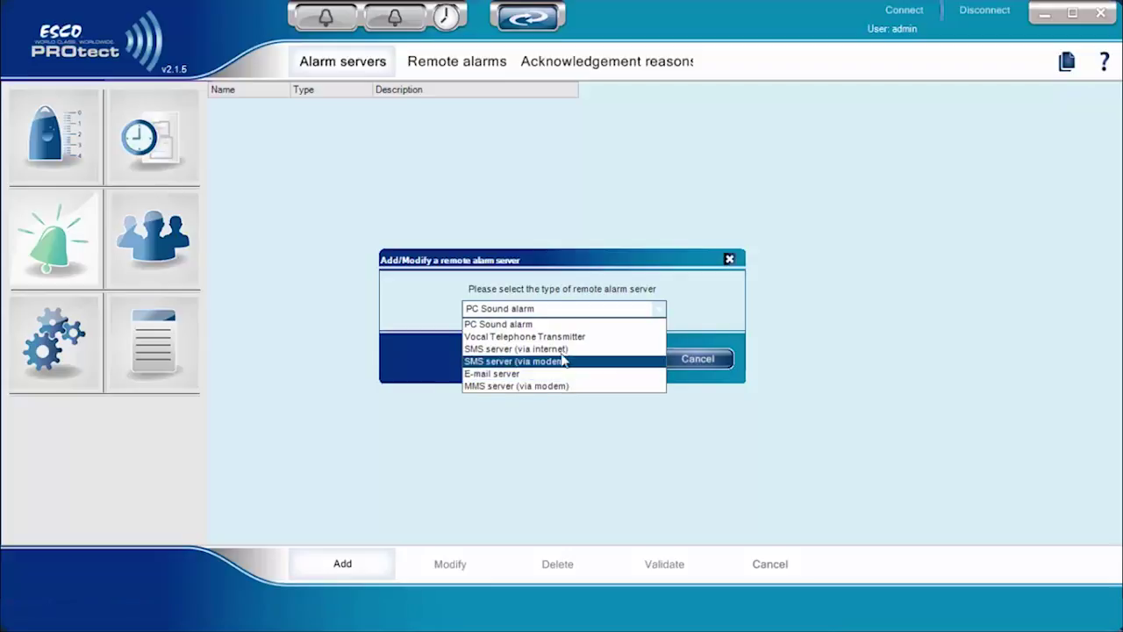
pyautogui.click(537, 325)
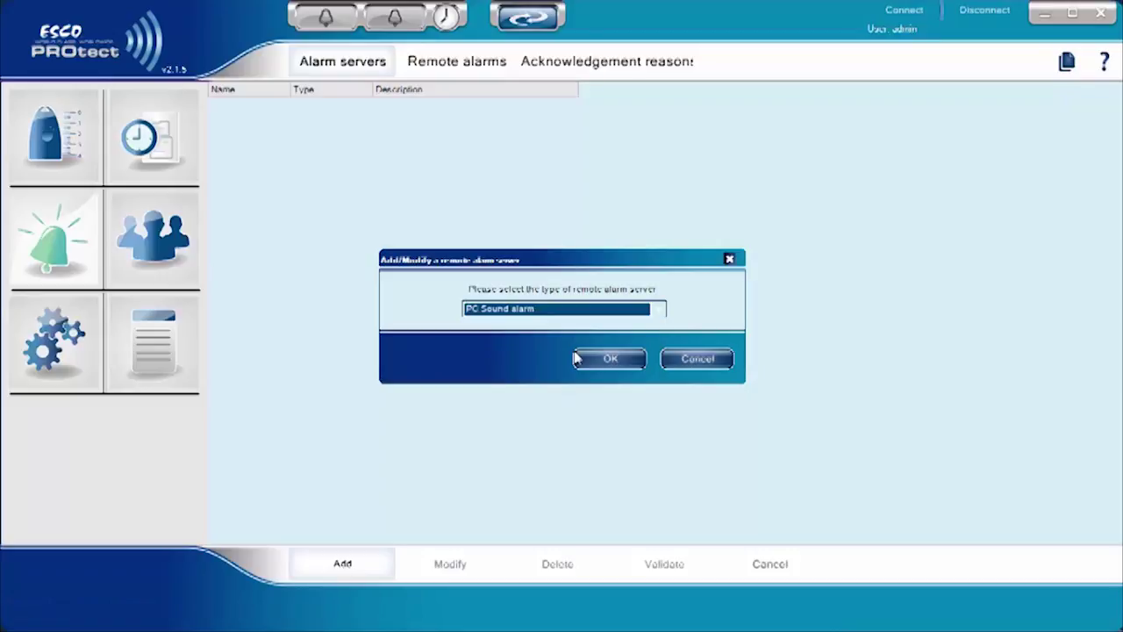
# Name the PC Sound server Alarm01 with Speaker output, add it and validate the settings
pyautogui.click(592, 358)
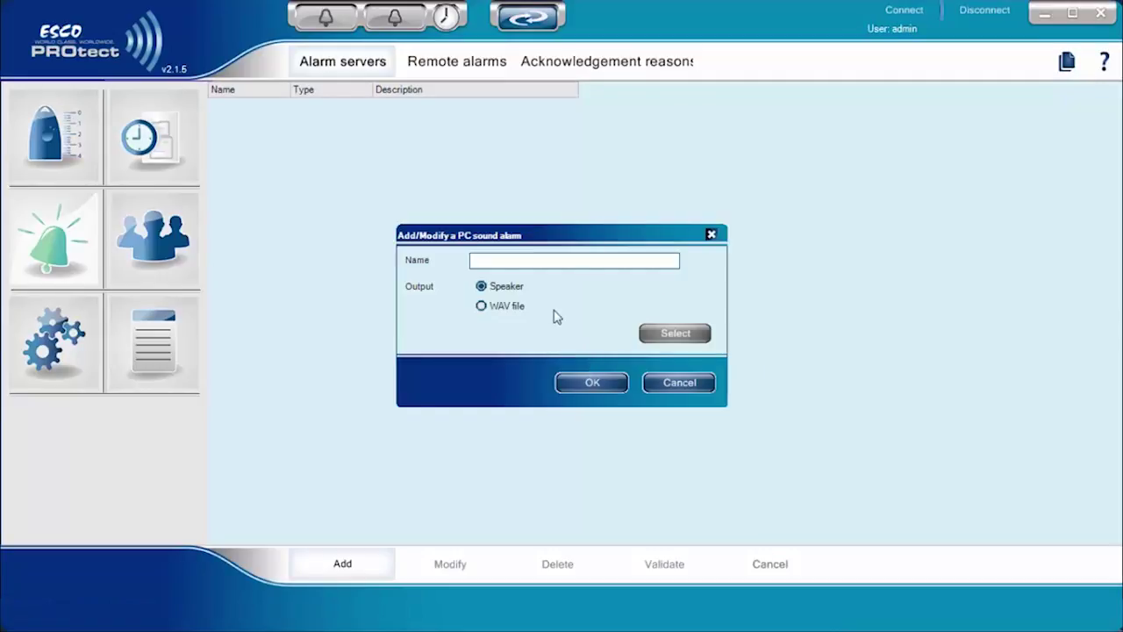
pyautogui.write('Alarm01')
pyautogui.click(483, 308)
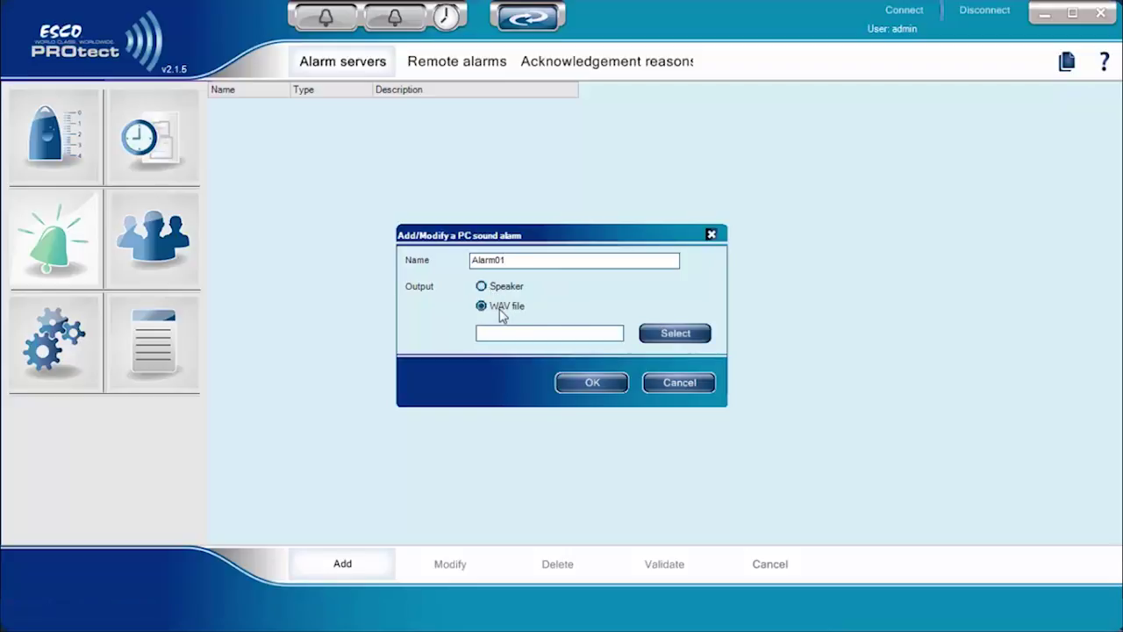
pyautogui.click(655, 338)
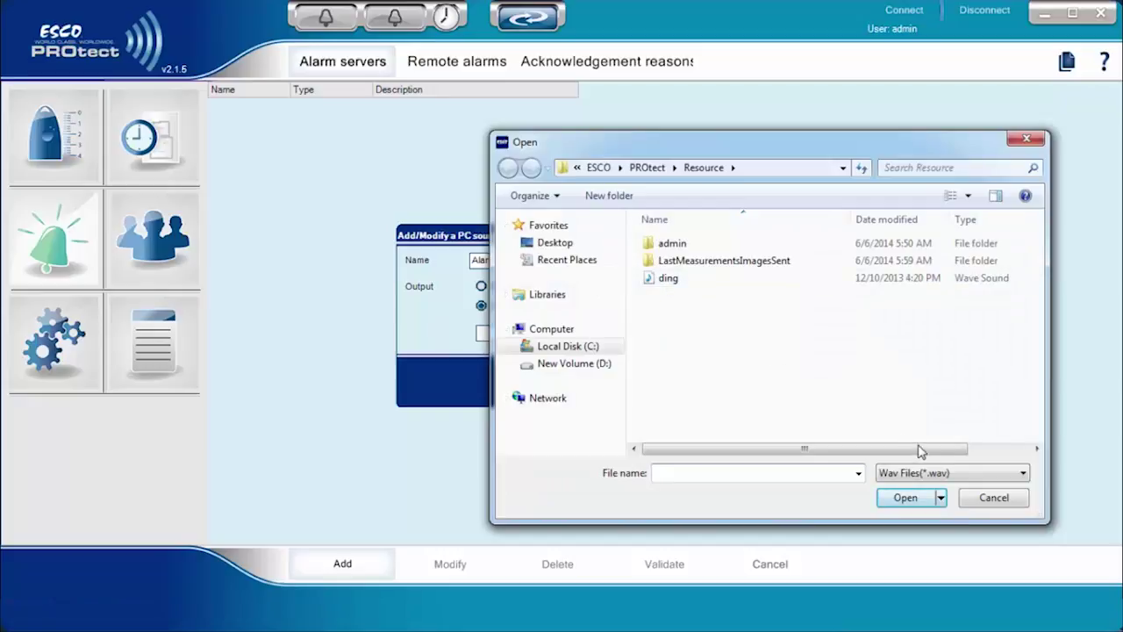
pyautogui.click(944, 474)
pyautogui.click(946, 473)
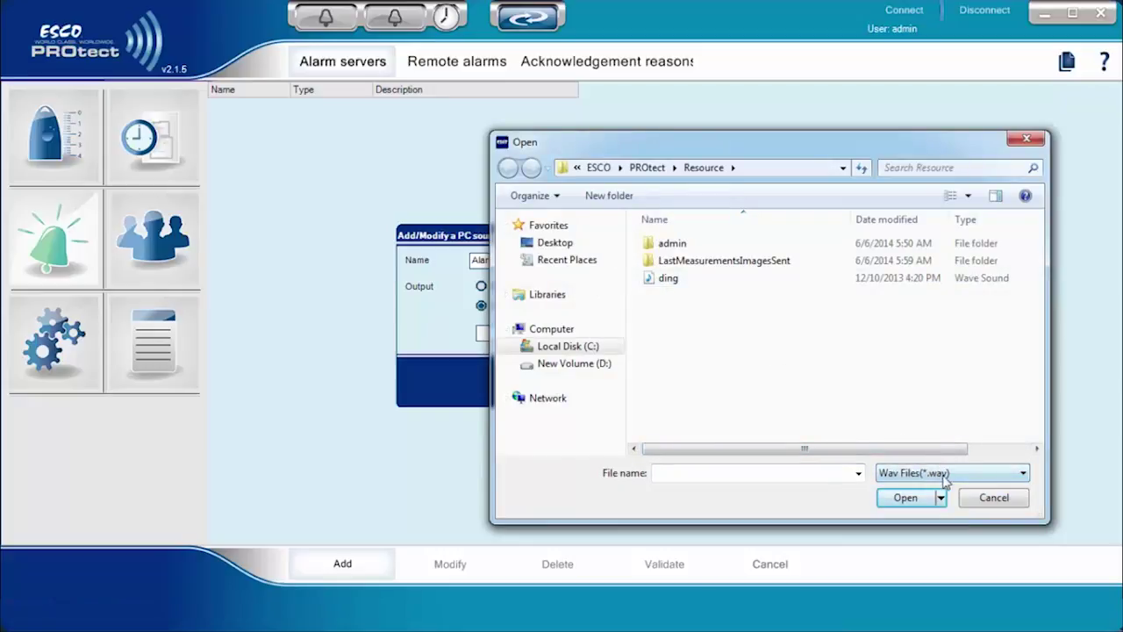
pyautogui.click(983, 498)
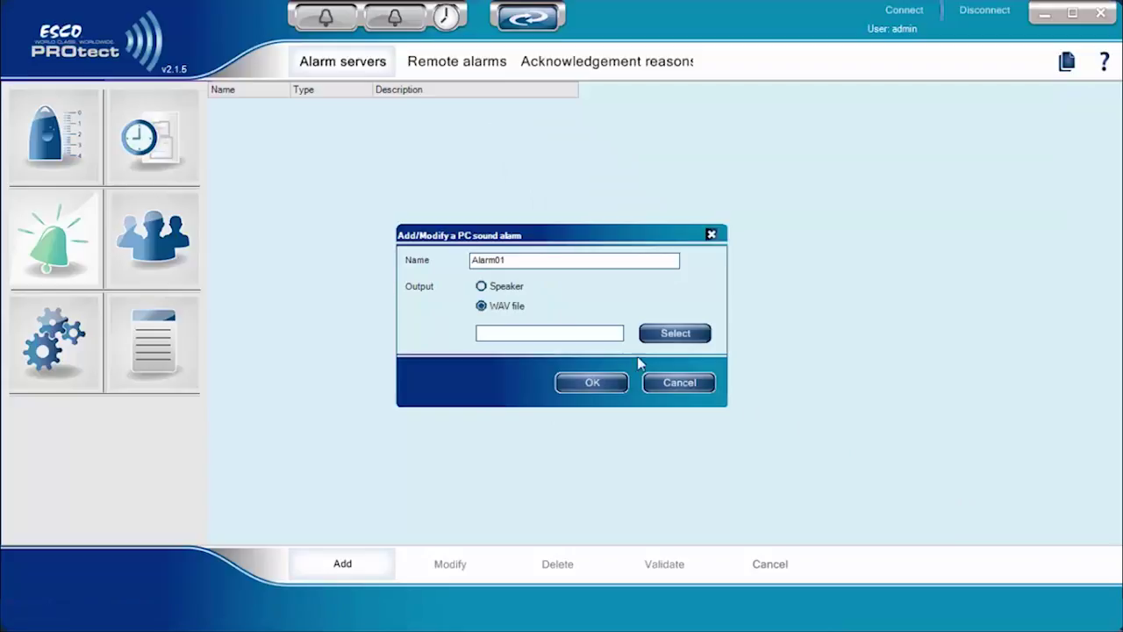
pyautogui.click(481, 287)
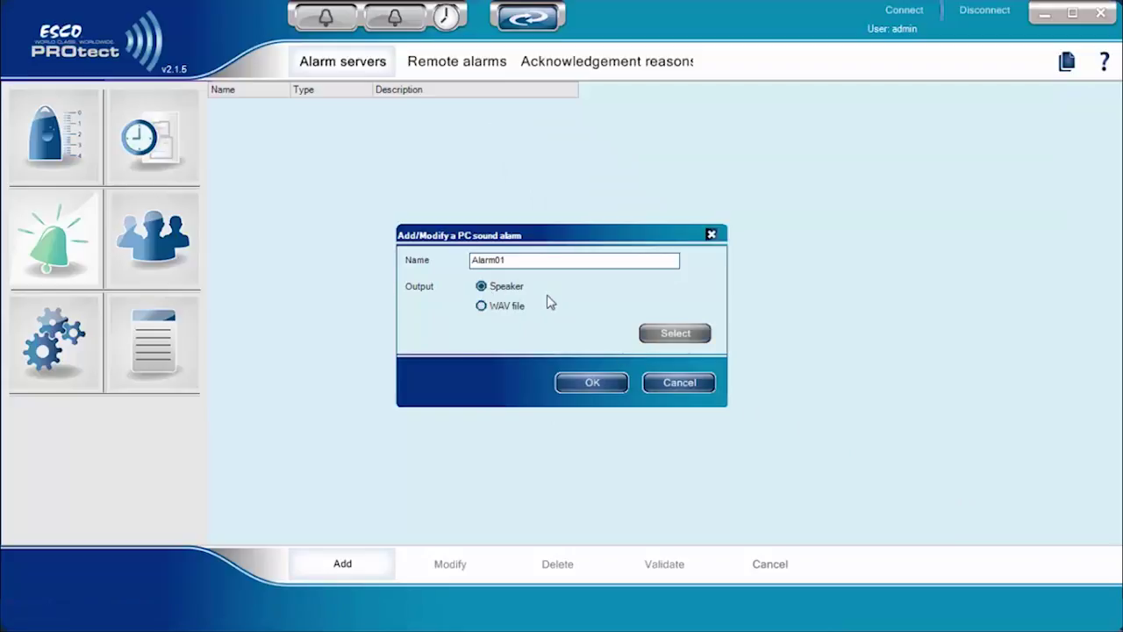
pyautogui.click(590, 382)
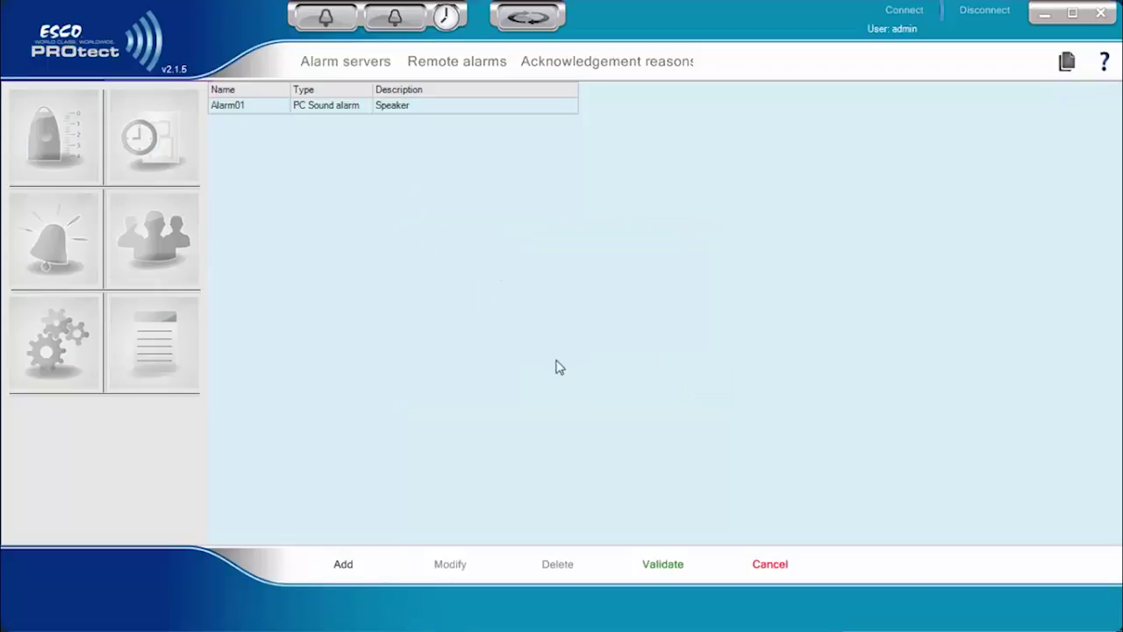
pyautogui.click(665, 569)
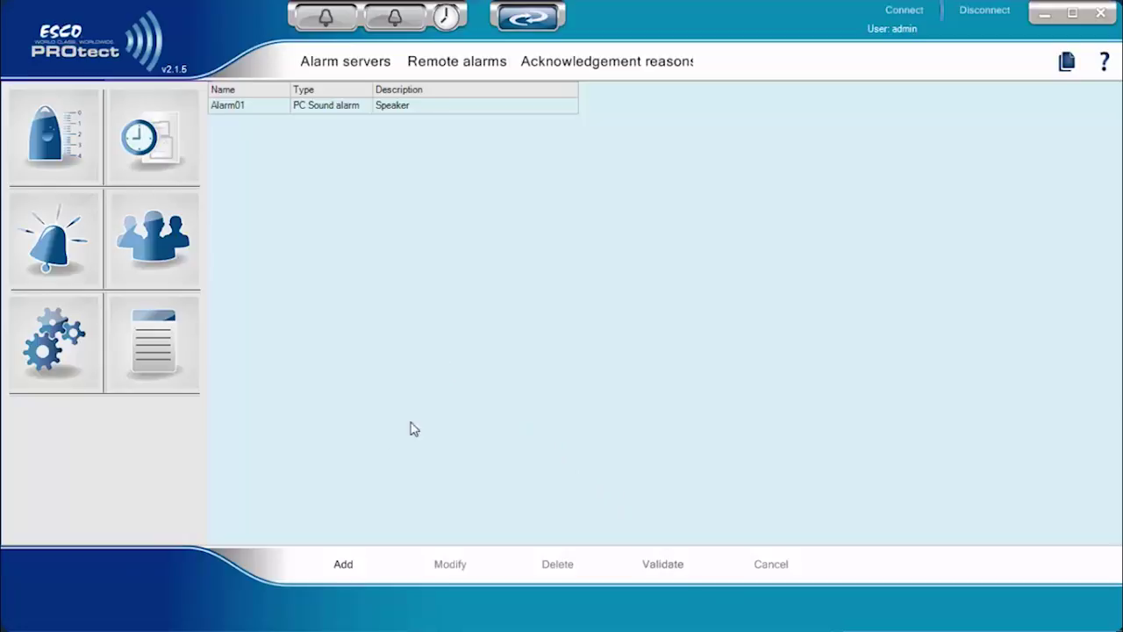
# Add another alarm server of type E-mail server and name it Alarm02
pyautogui.click(347, 567)
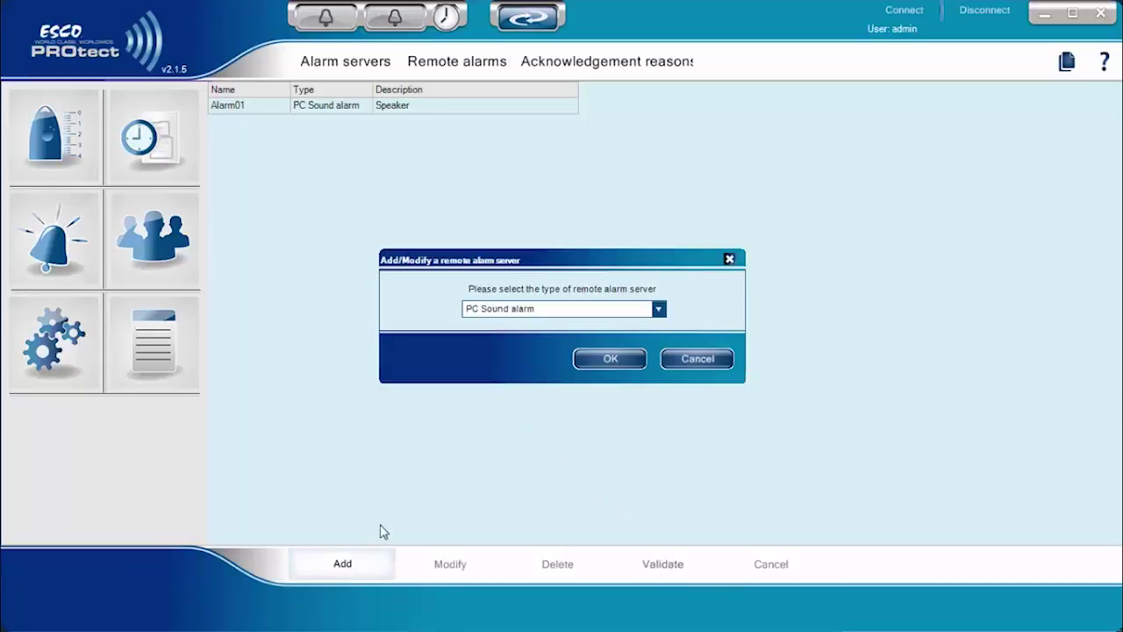
pyautogui.click(612, 314)
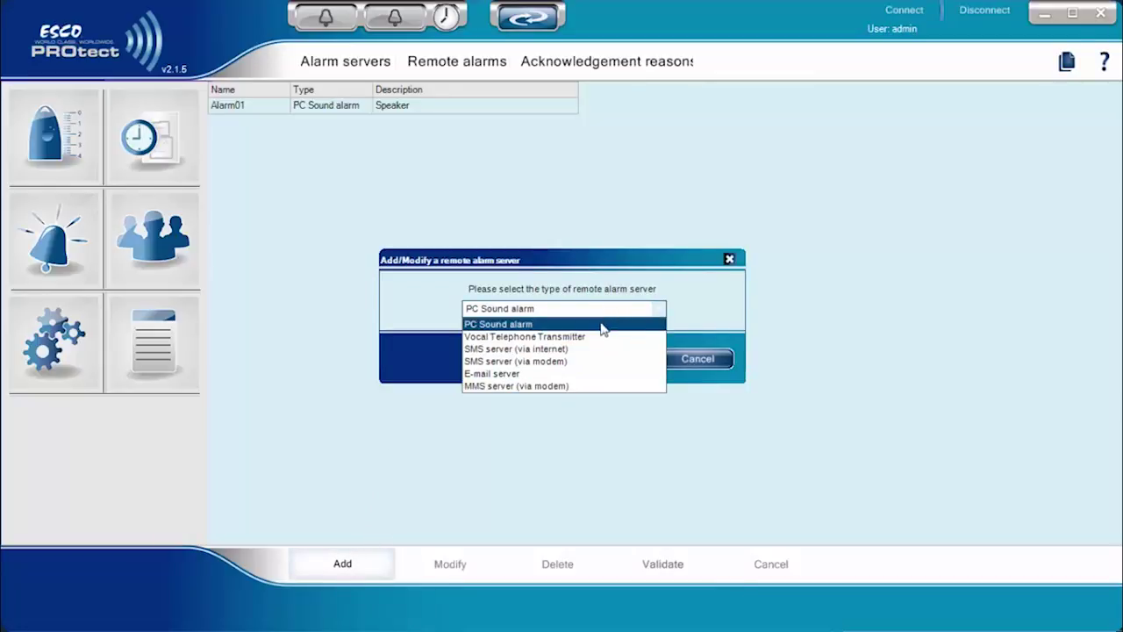
pyautogui.click(517, 374)
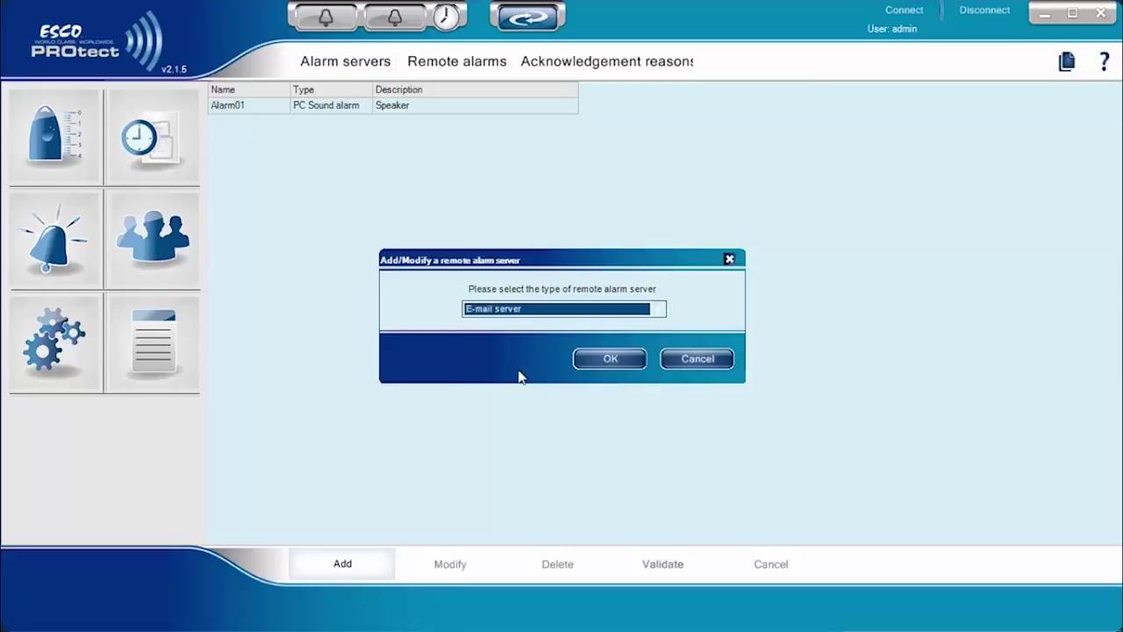
pyautogui.click(605, 360)
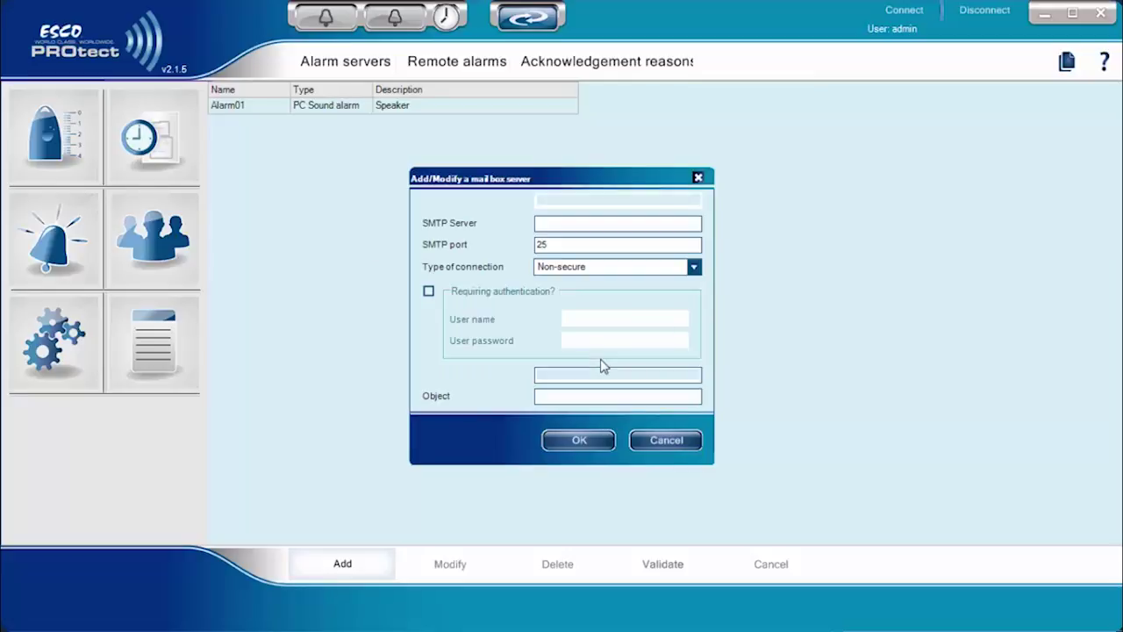
pyautogui.write('Alarm02')
# Set the SMTP server to bintanmail.escoglobal.com on port 587 with SSL
pyautogui.click(572, 221)
pyautogui.write('bintanmail.escoglo')
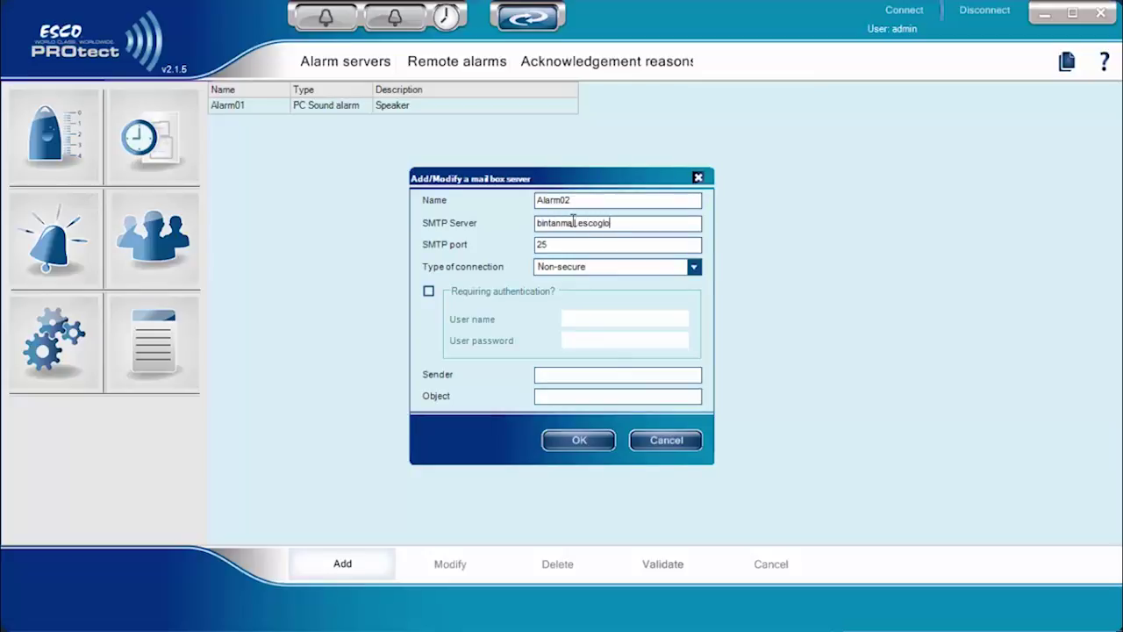
pyautogui.click(574, 244)
pyautogui.write('587')
pyautogui.click(635, 266)
pyautogui.click(618, 307)
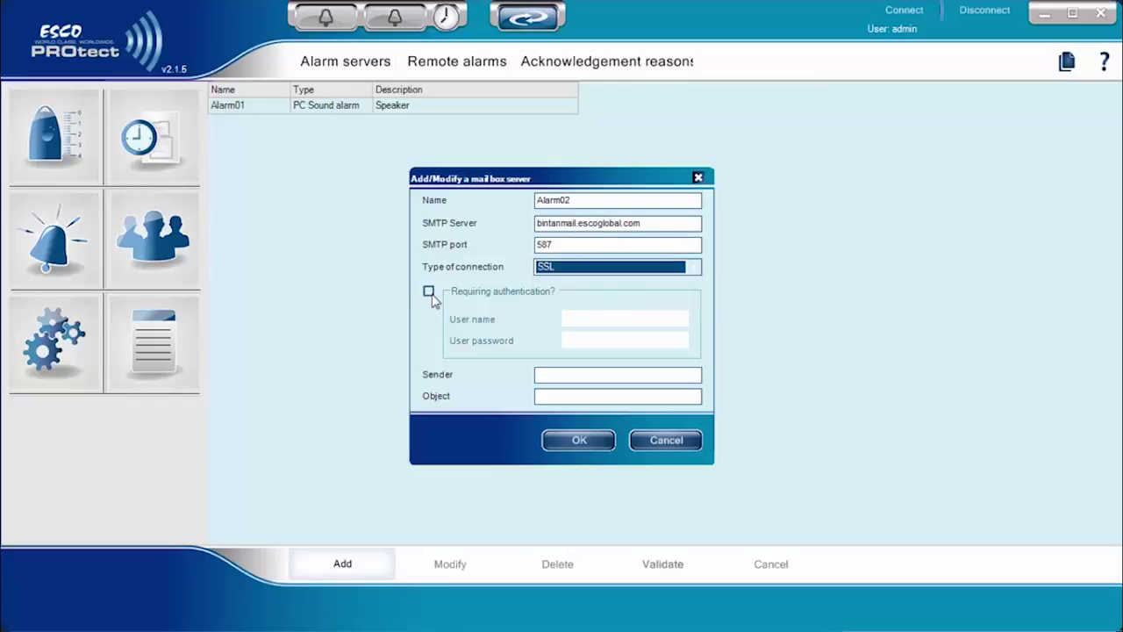
# Enable authentication with the mail account user name, fill in the sender, and add Alarm02
pyautogui.click(430, 290)
pyautogui.click(592, 318)
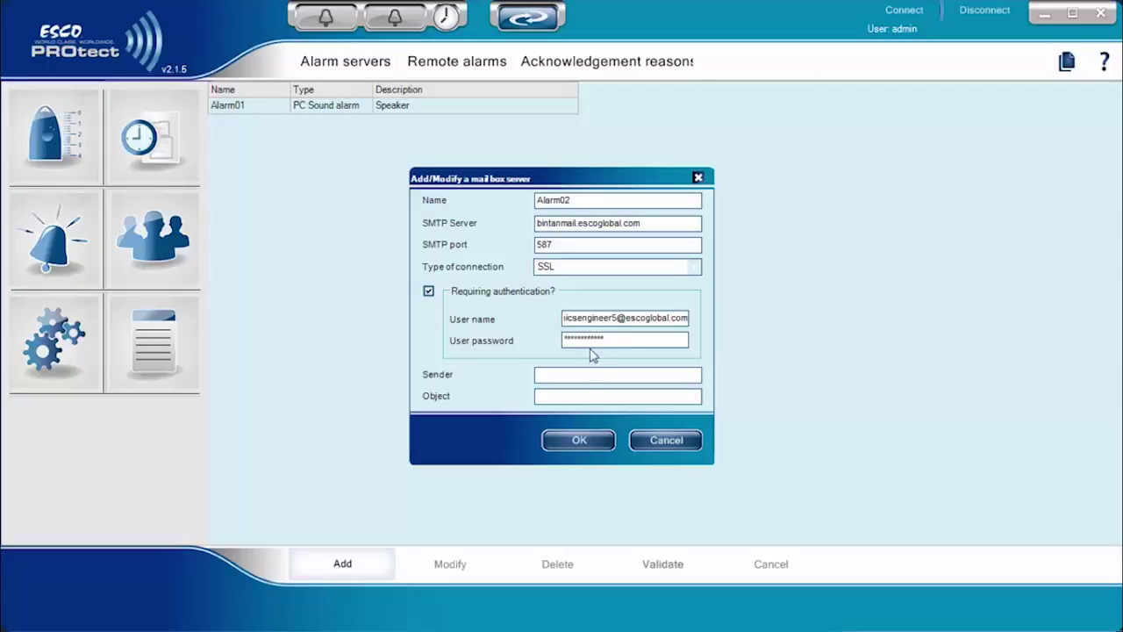
pyautogui.click(577, 444)
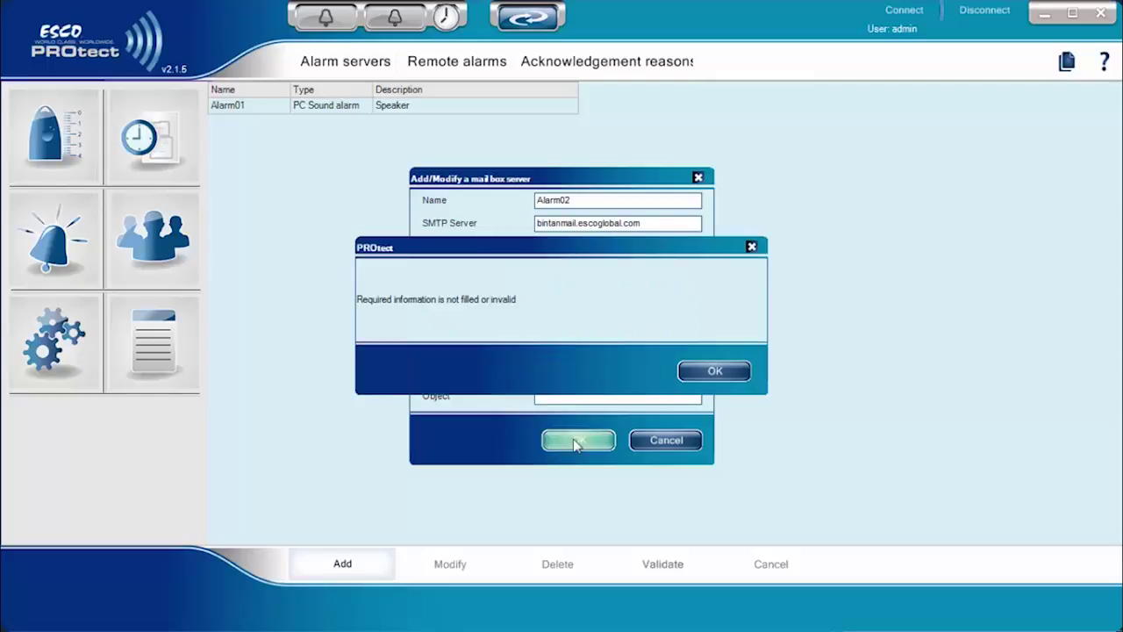
pyautogui.click(687, 374)
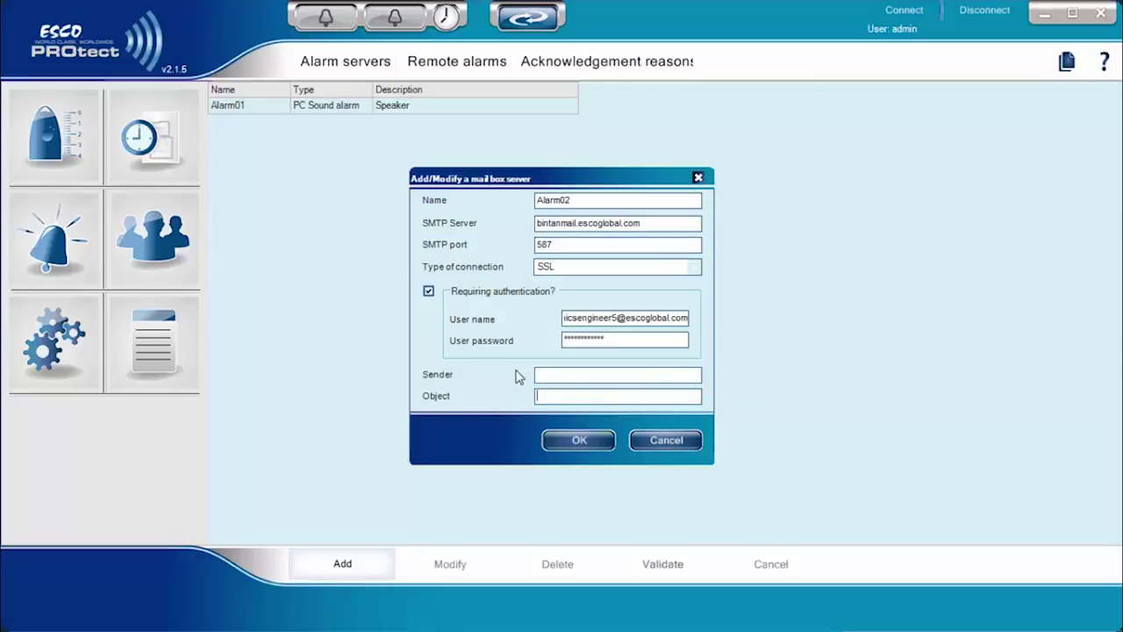
pyautogui.click(574, 375)
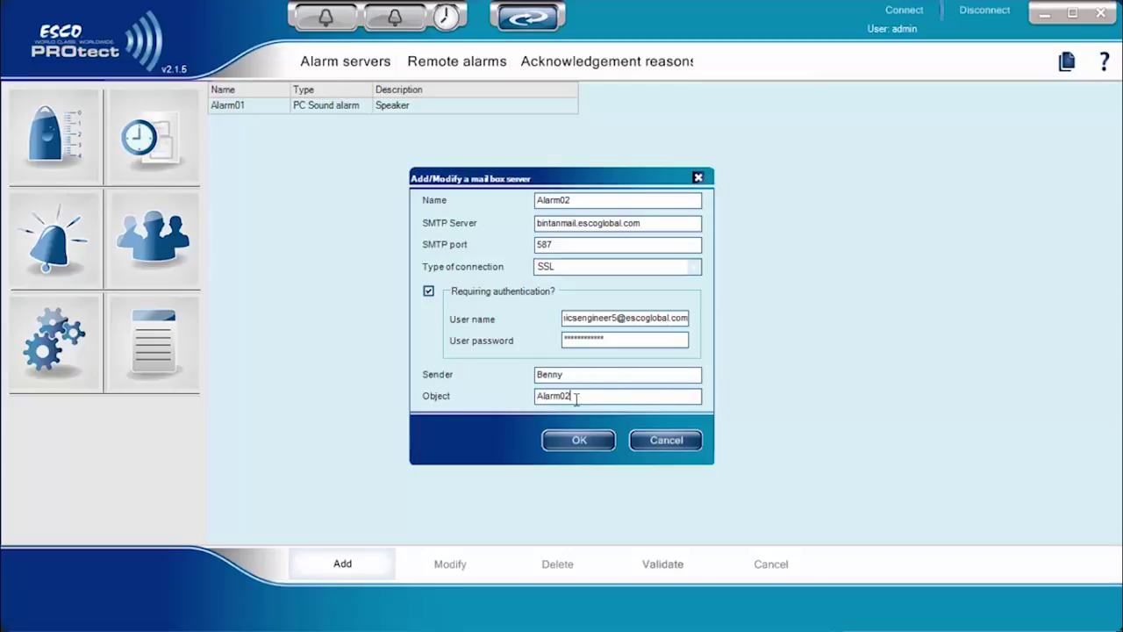
pyautogui.click(579, 440)
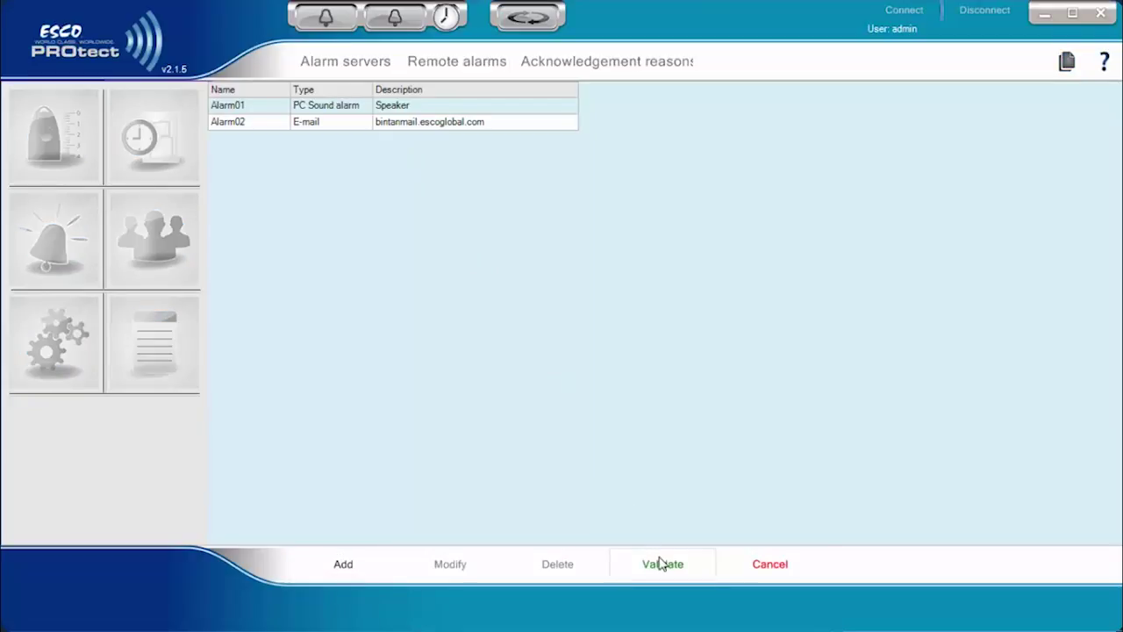